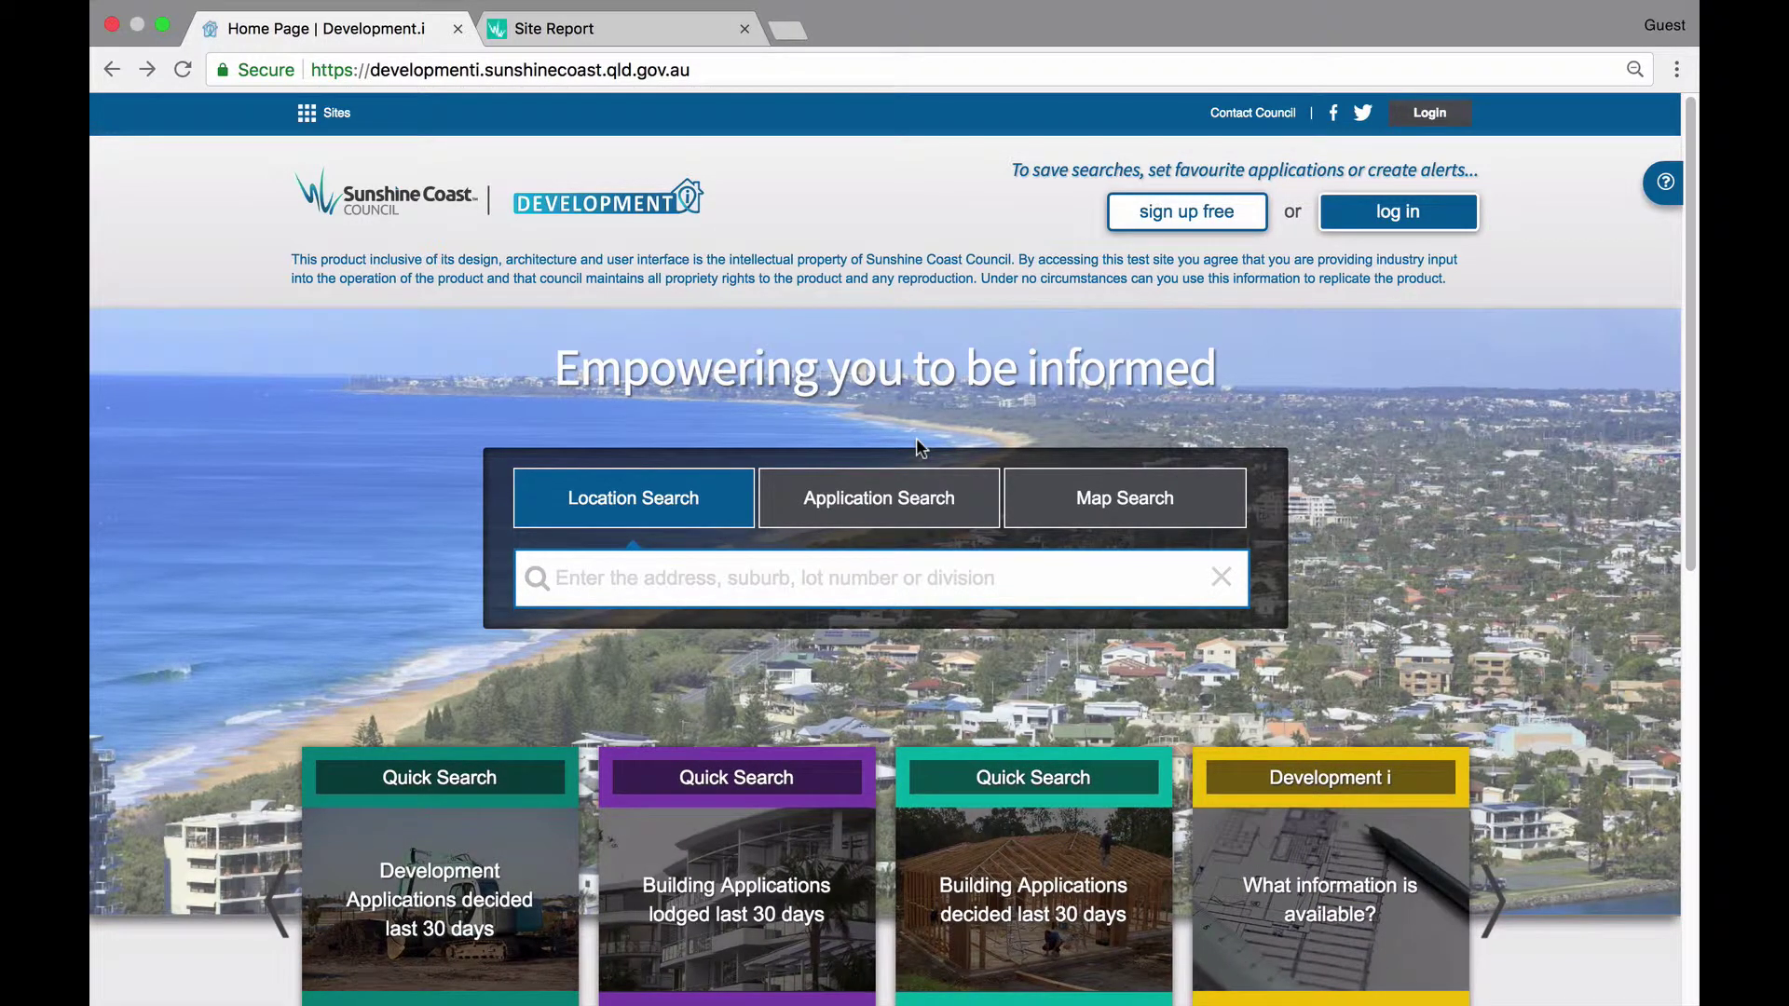
Sign in to MyCouncil with the account e-mail address and password.
left_click(1444, 114)
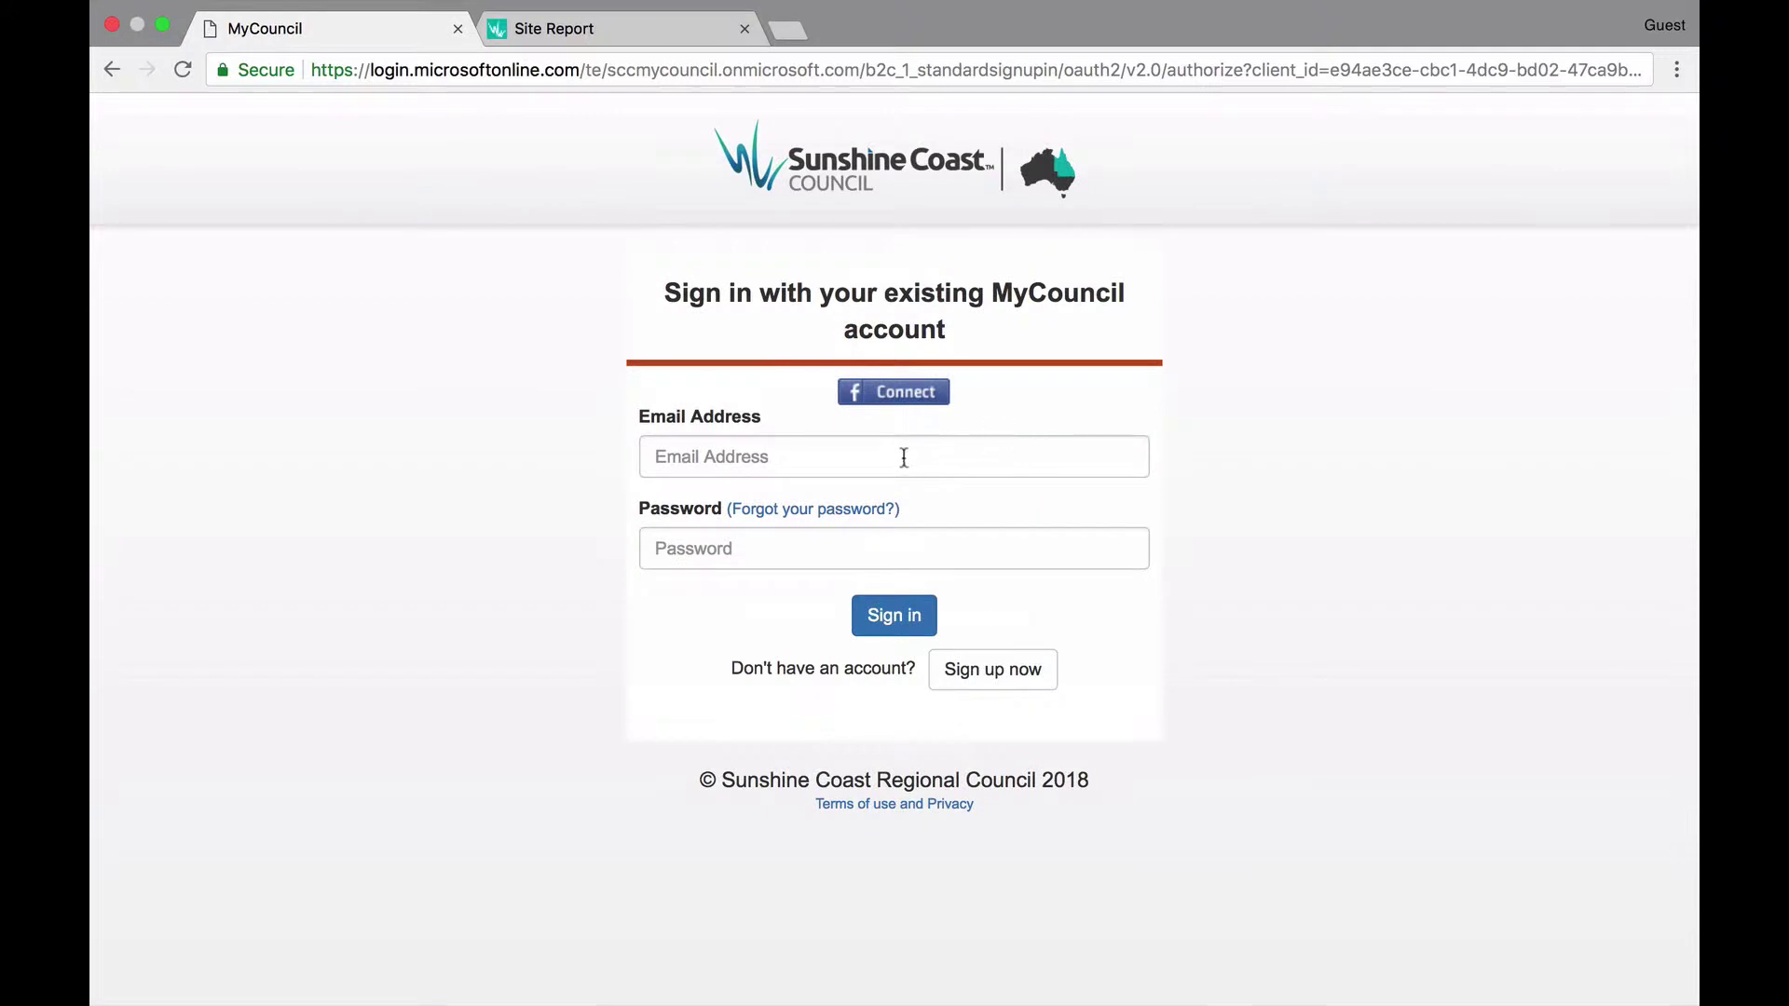
left_click(898, 457)
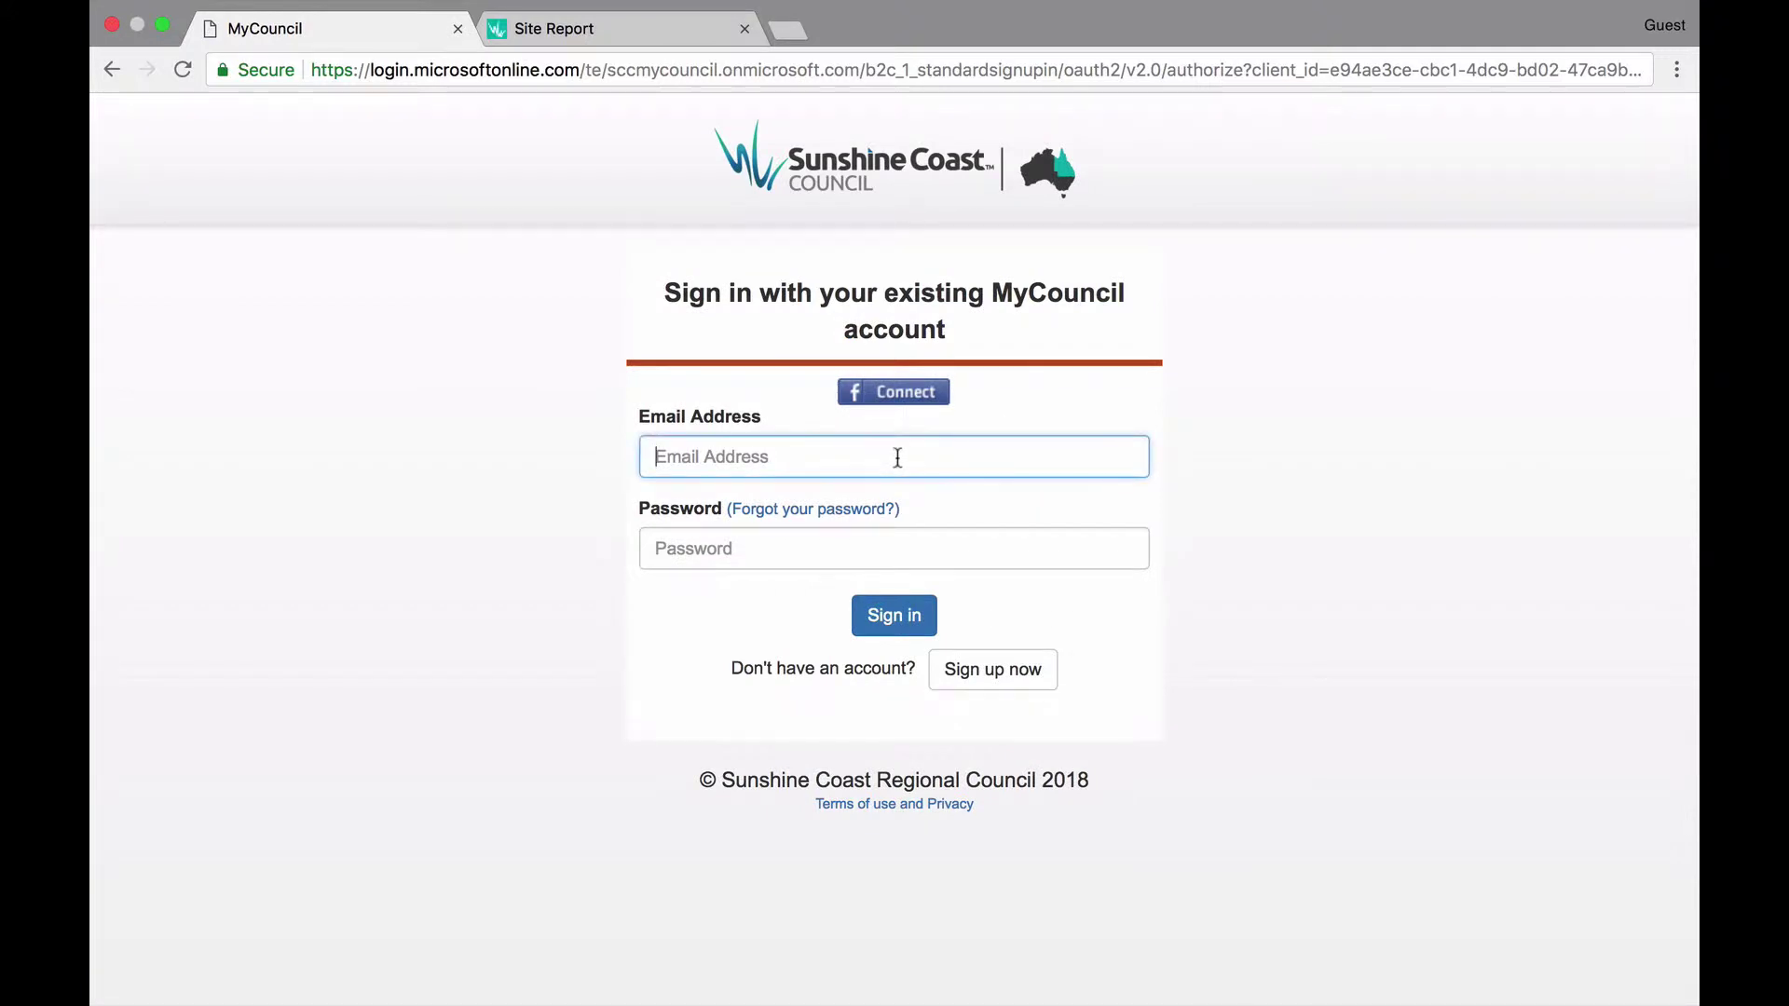
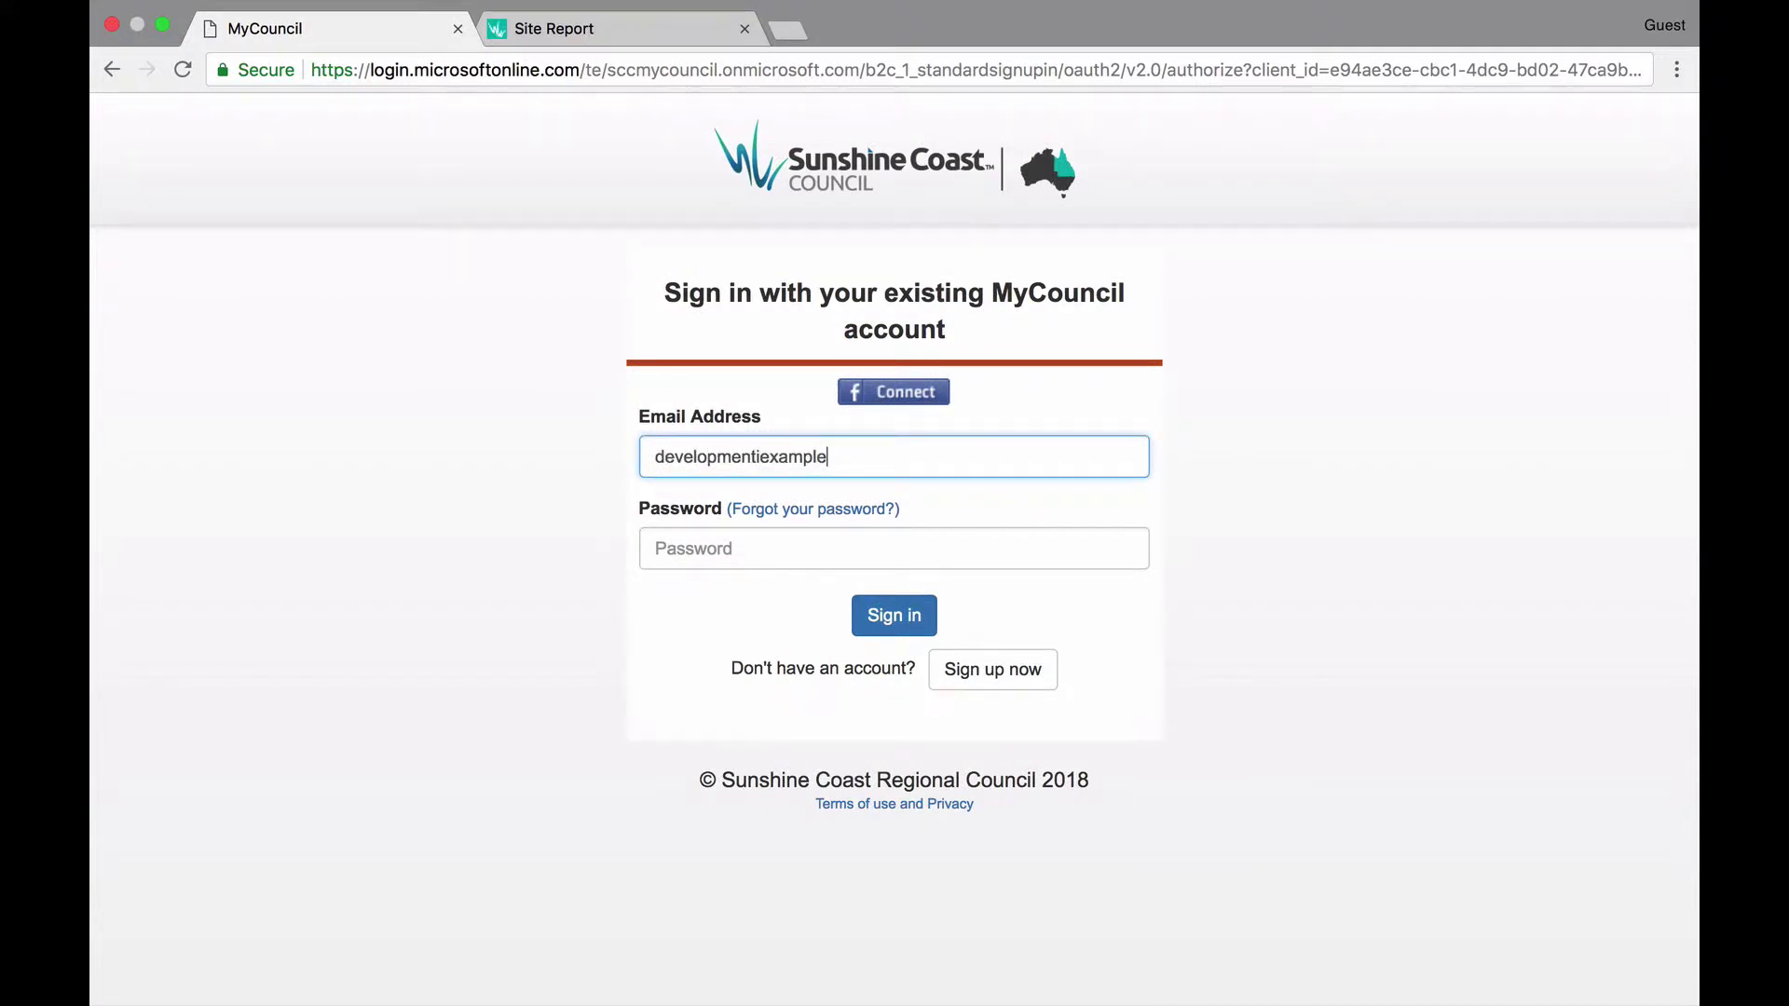
key("Tab")
type("••••")
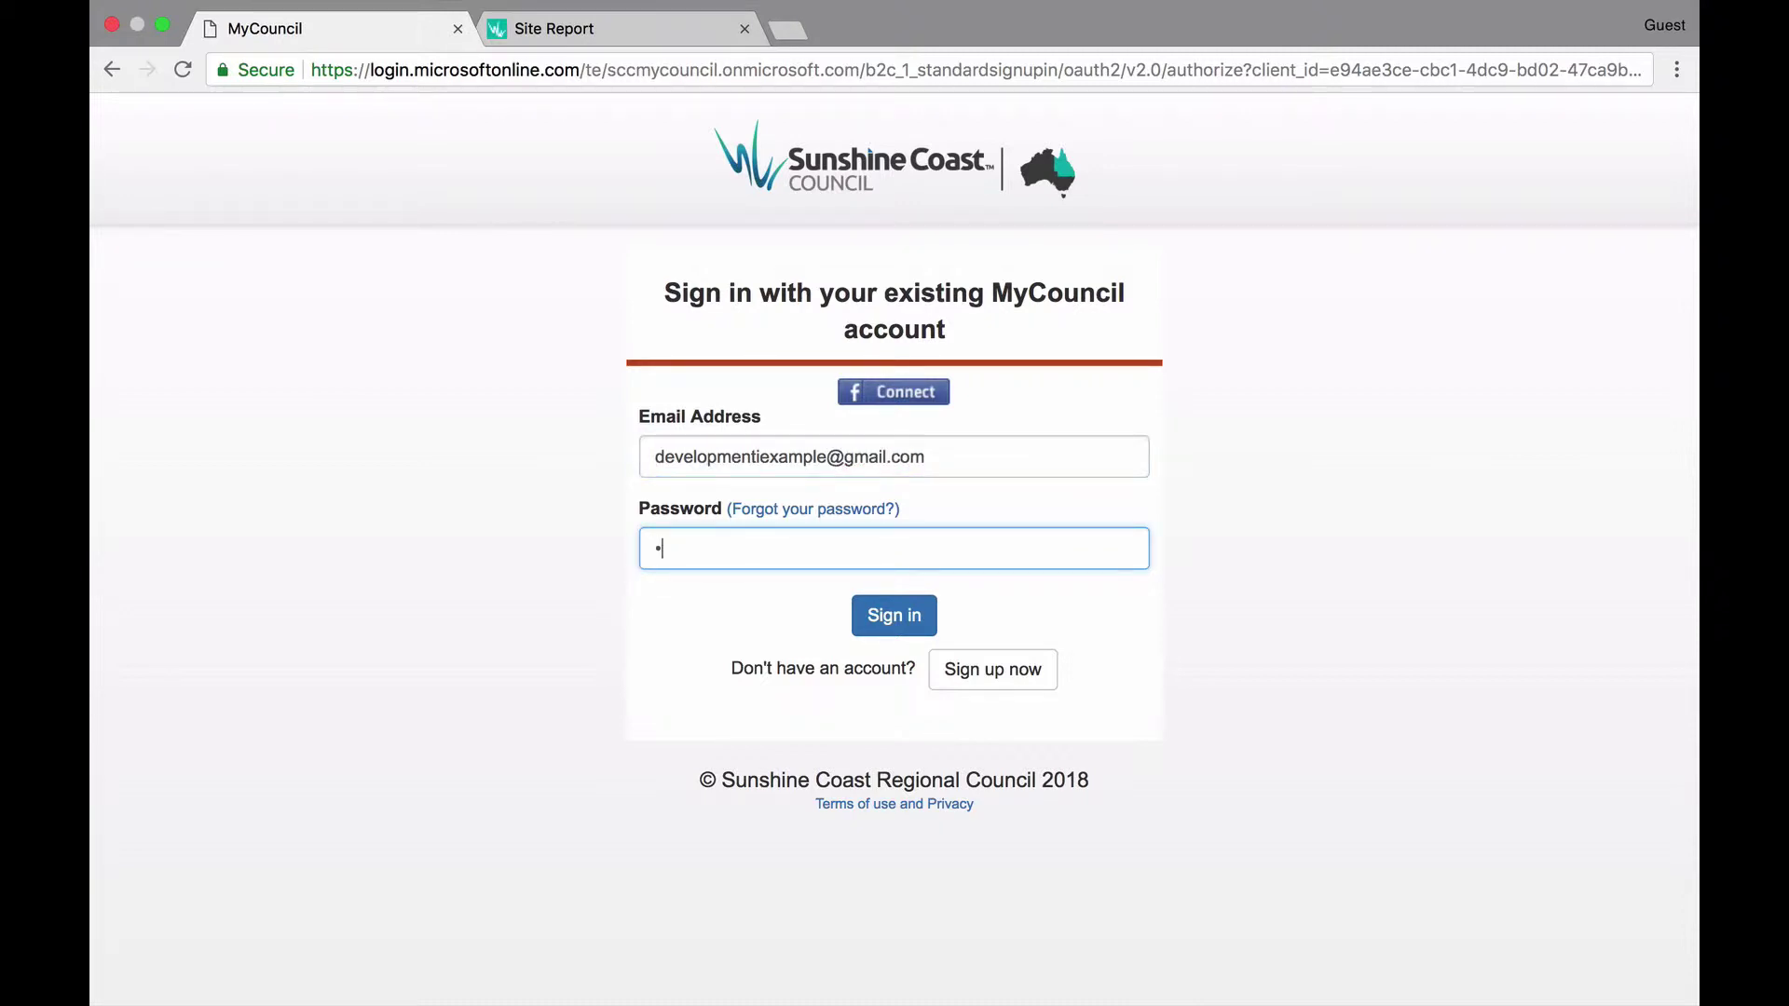
type("••••••••")
key("Return")
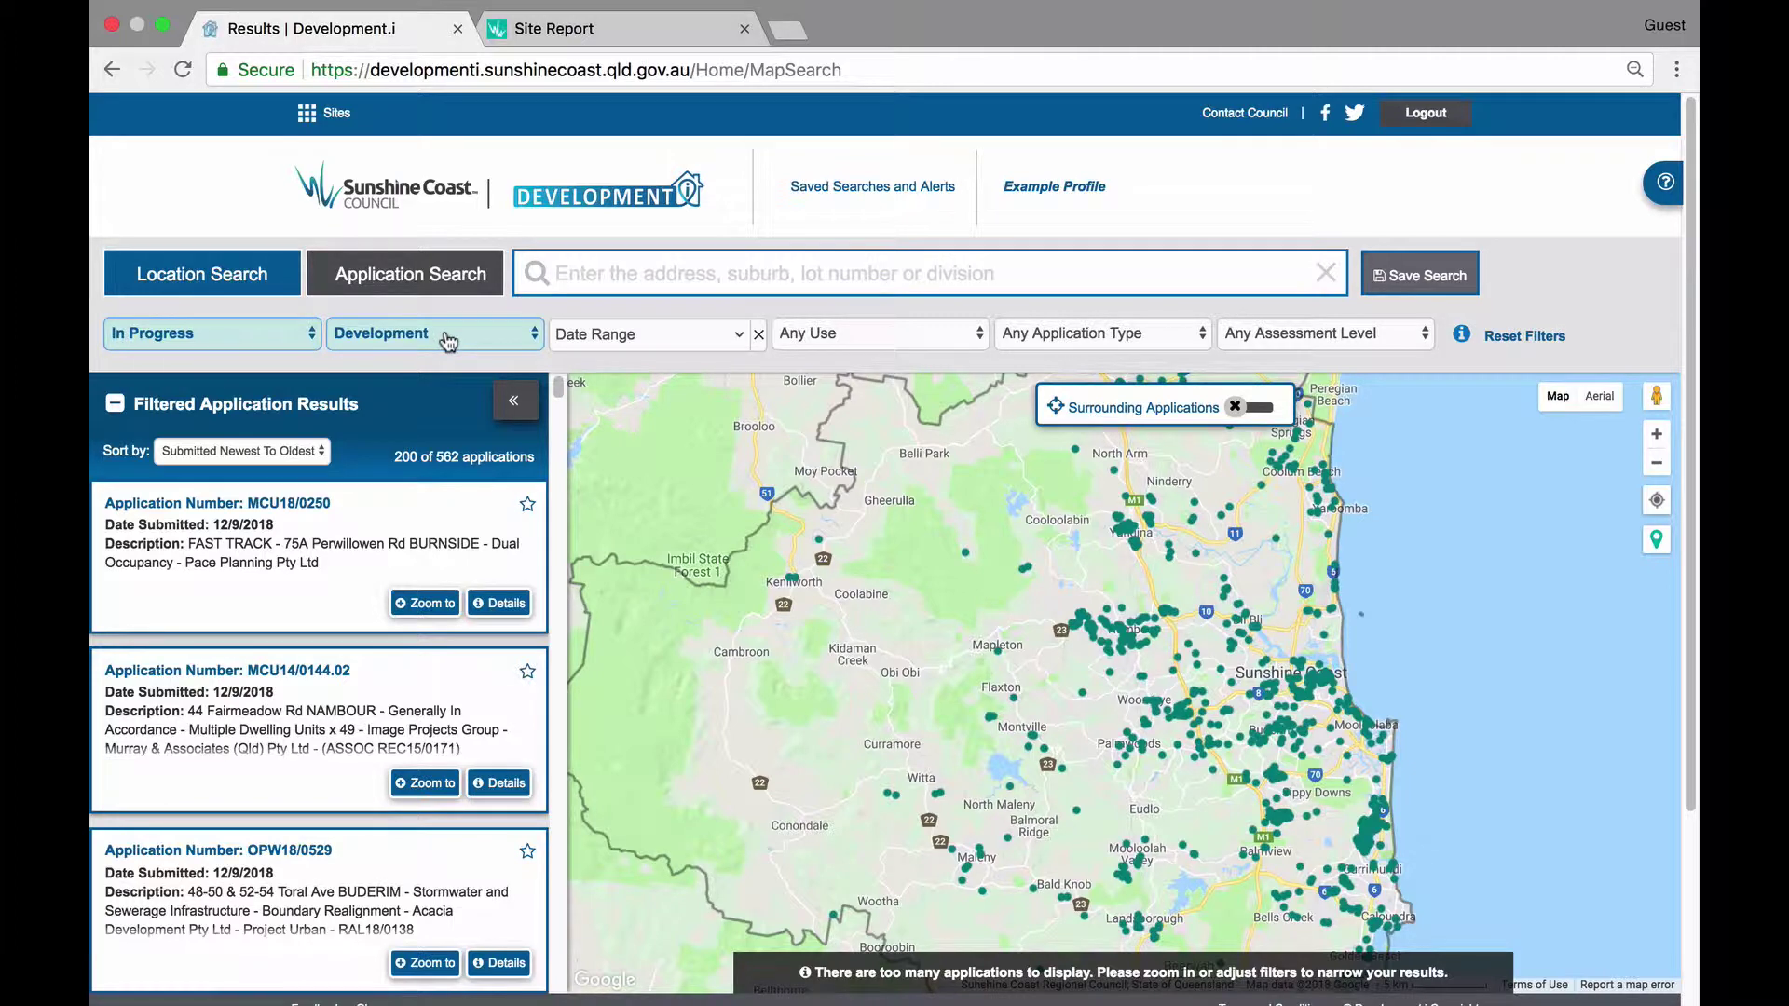
Narrow in-progress applications to Impact assessment level (67 results) and begin saving the search.
left_click(1369, 337)
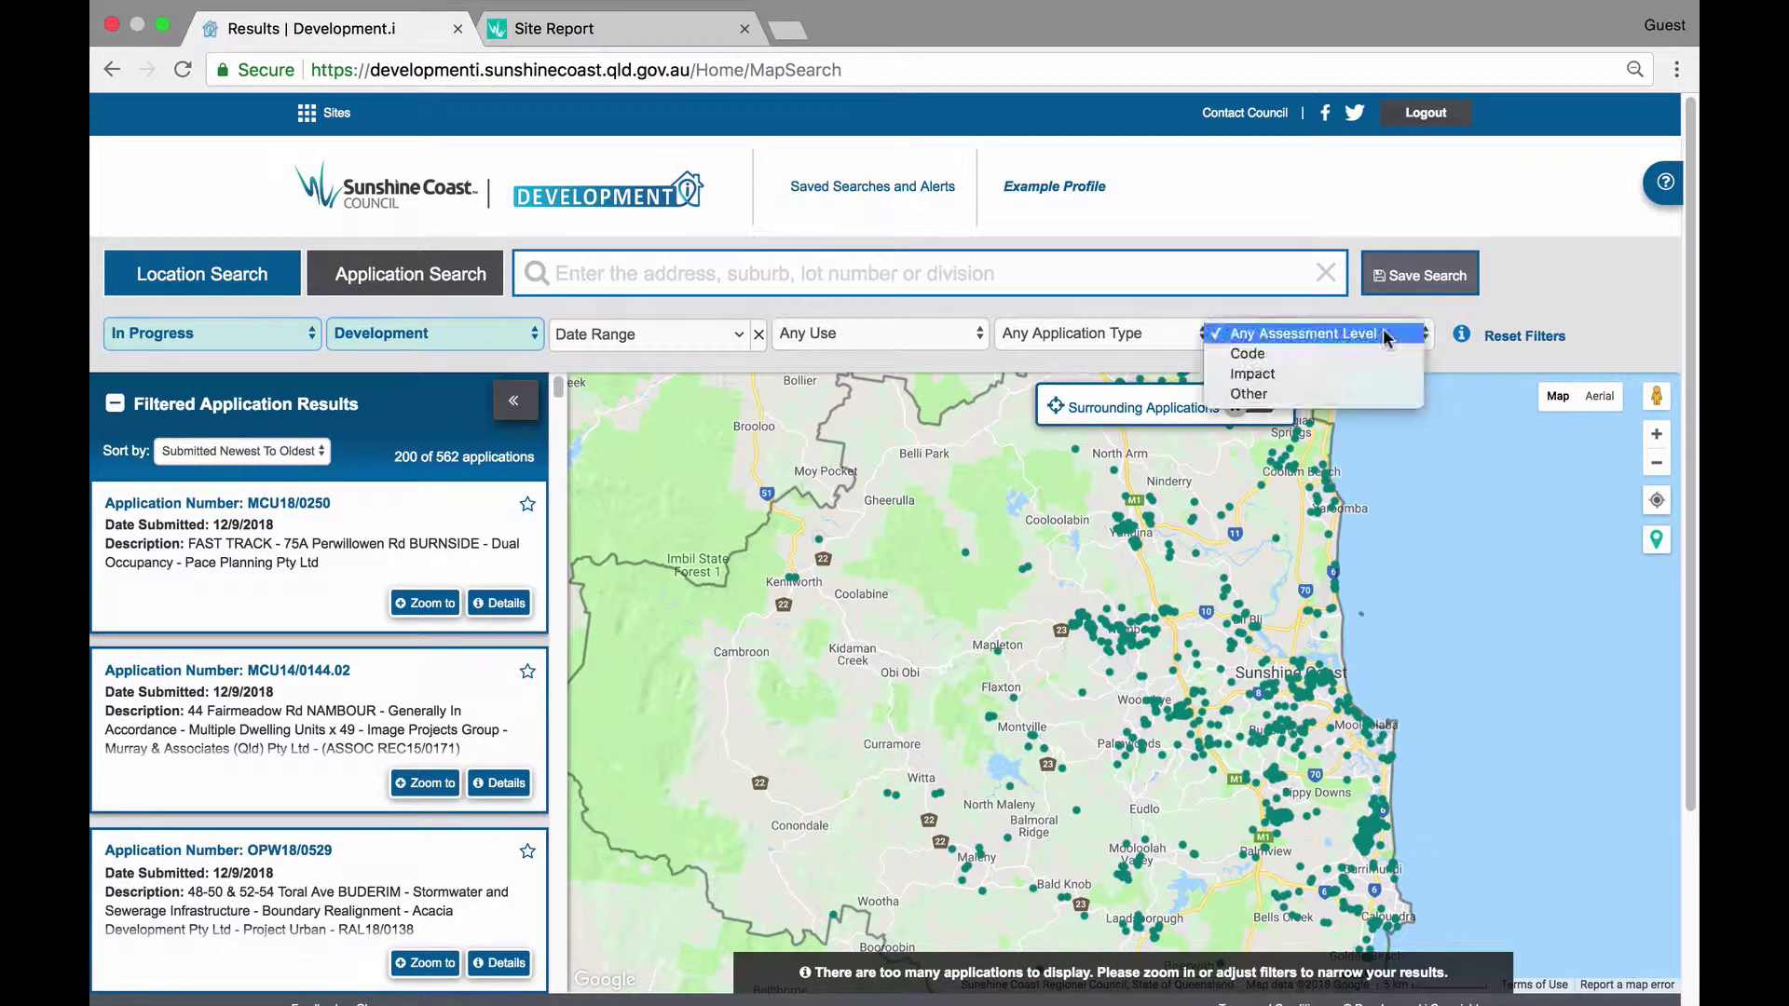
left_click(1365, 374)
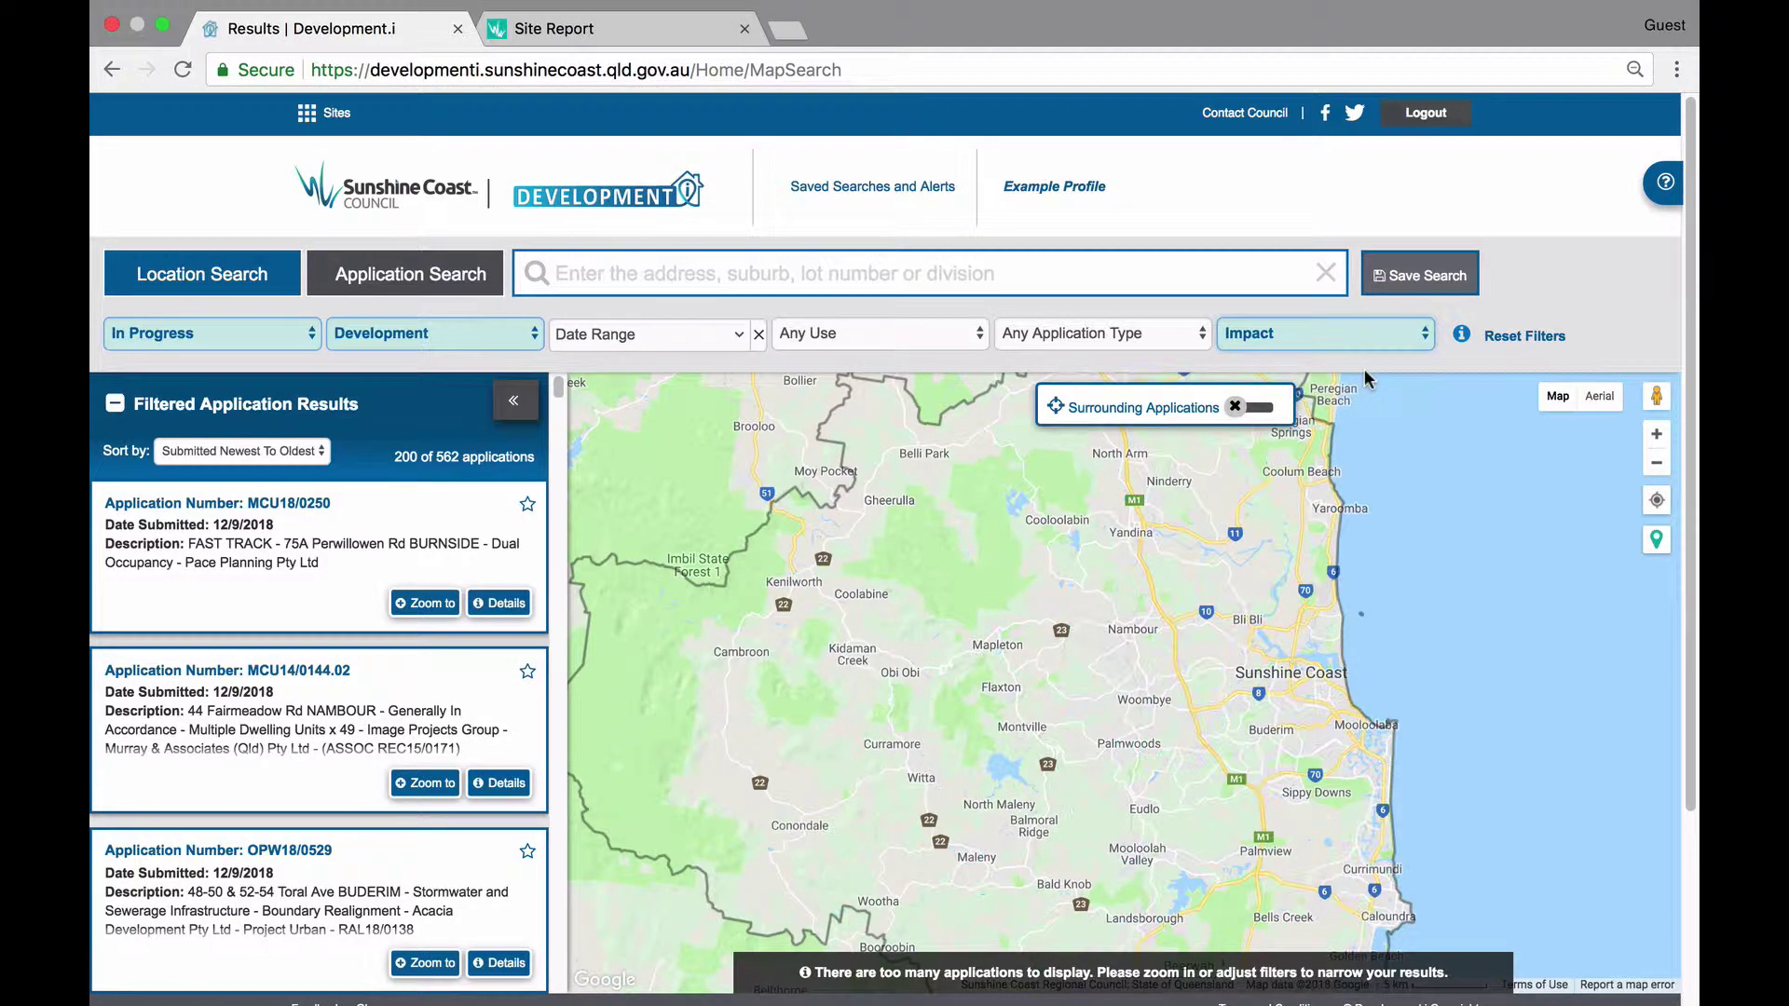
left_click(1412, 275)
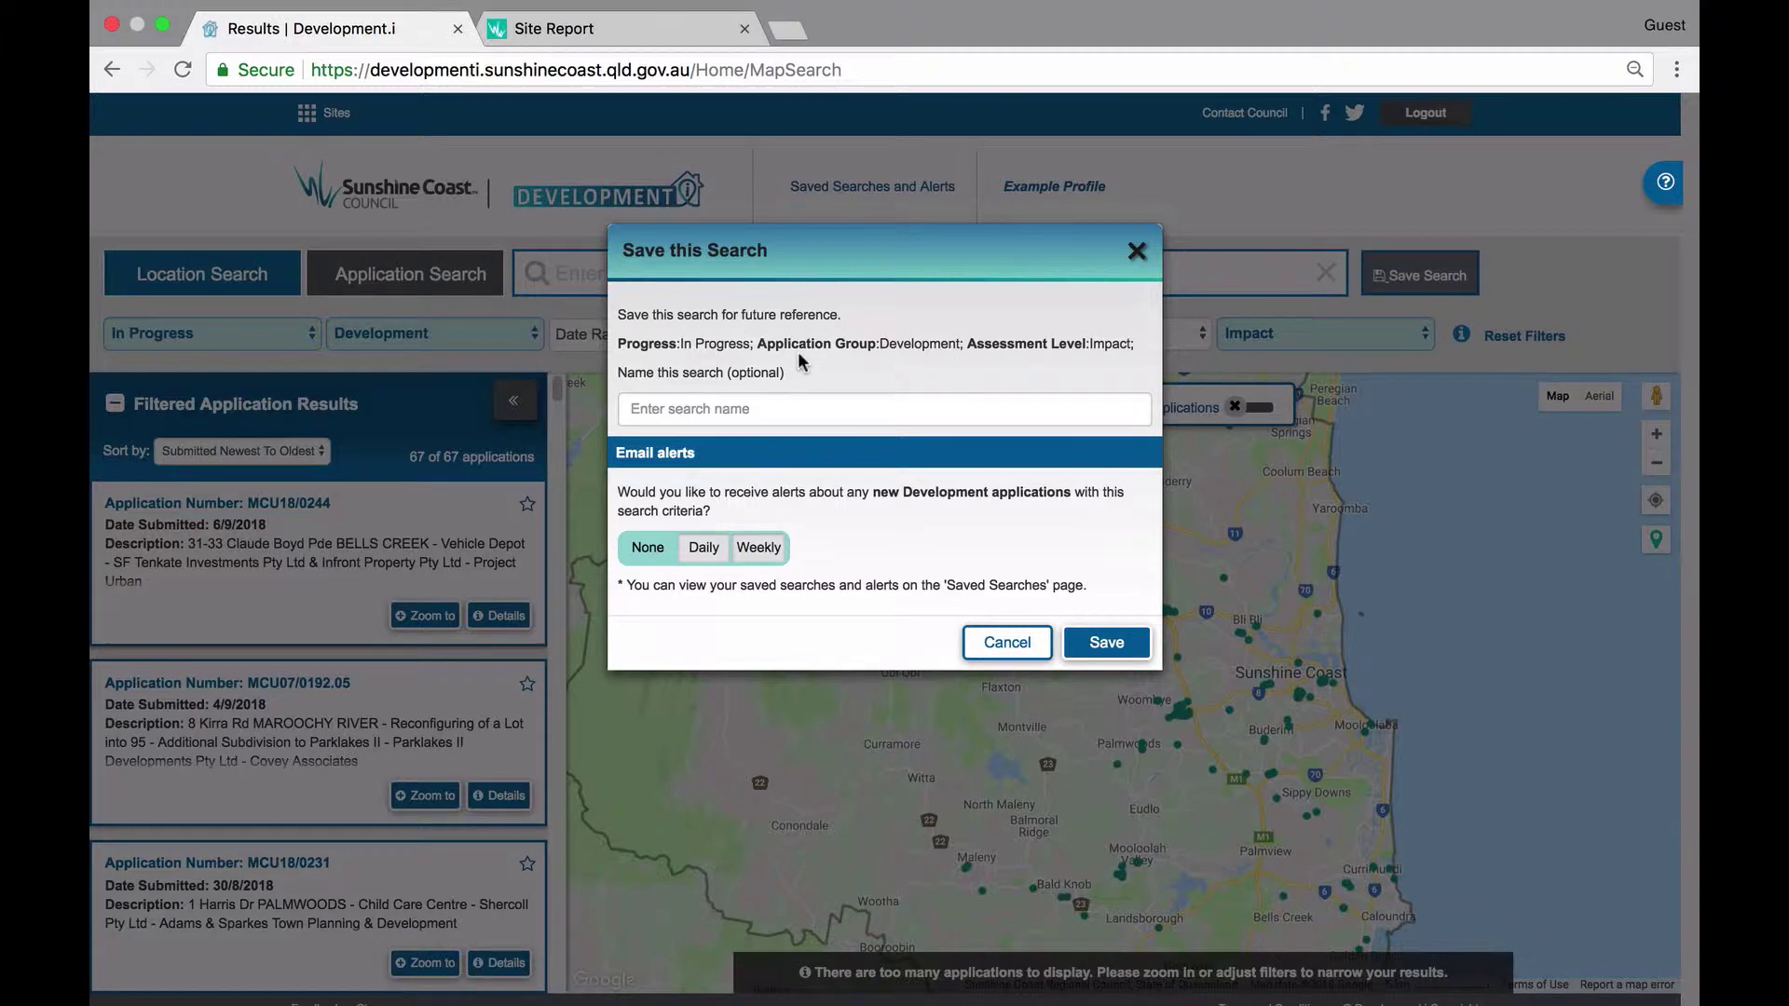
Name the Impact search 'In Progress', set e-mail alerts to Weekly, and save it.
left_click(787, 406)
type("In")
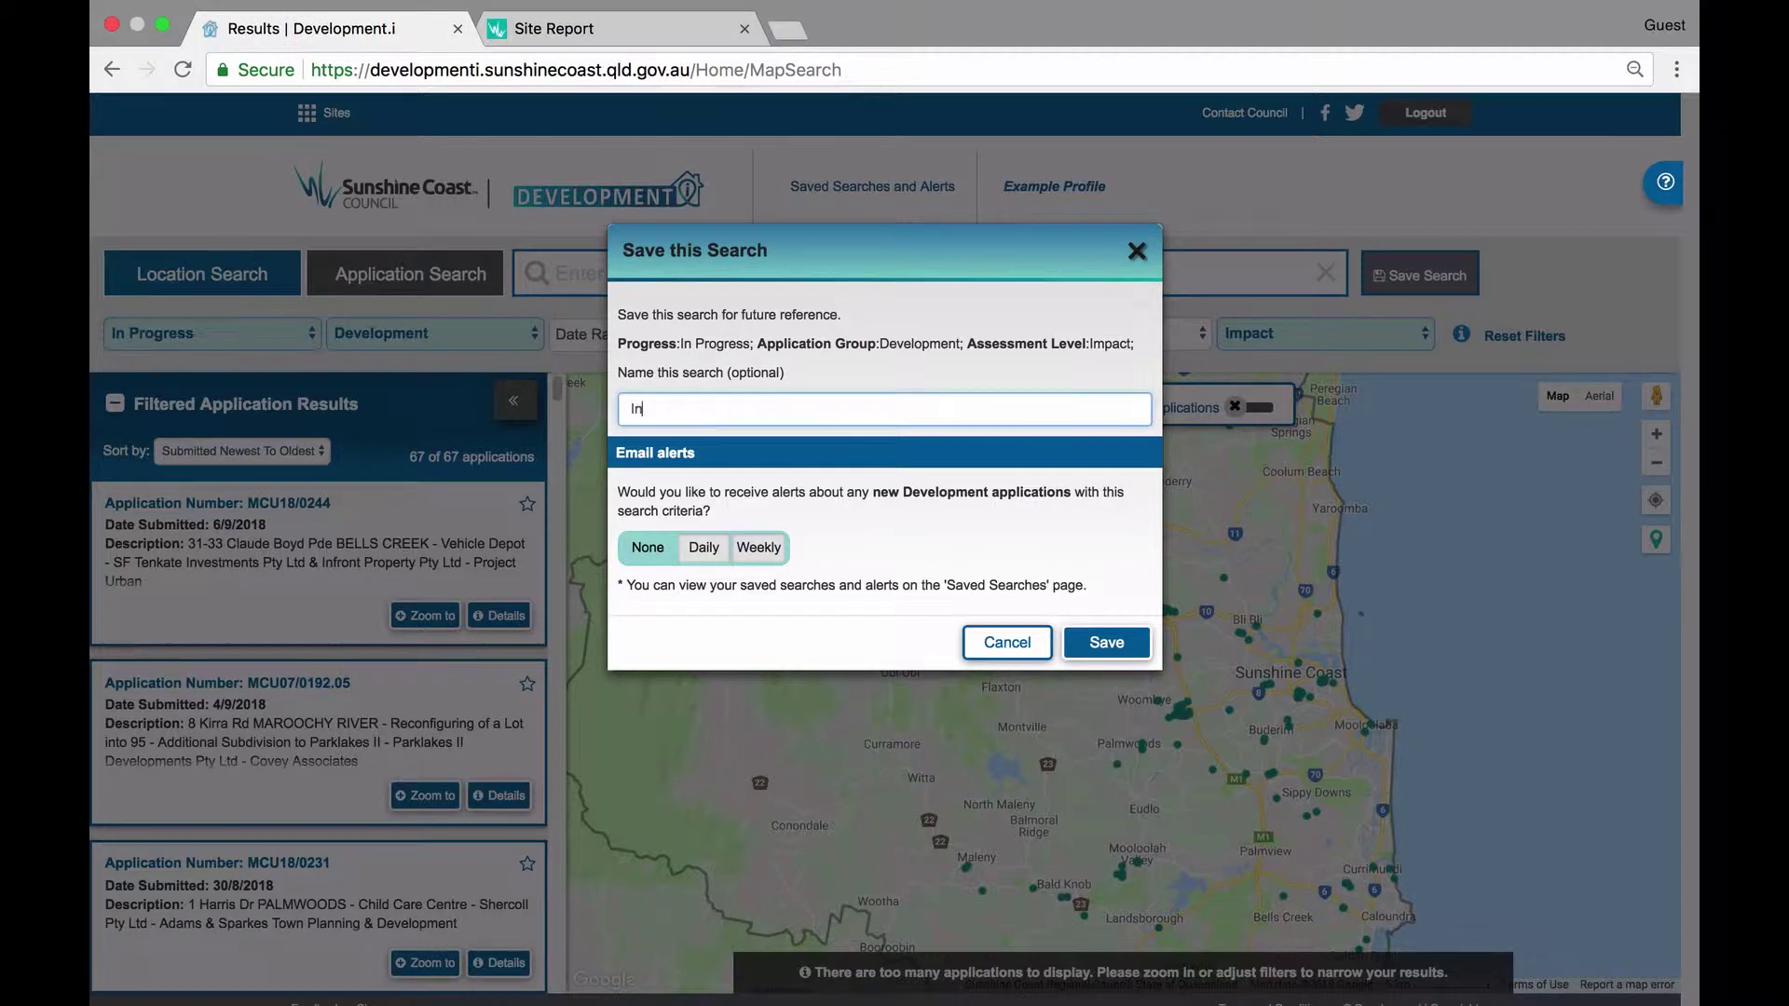
type(" Progress")
left_click(704, 550)
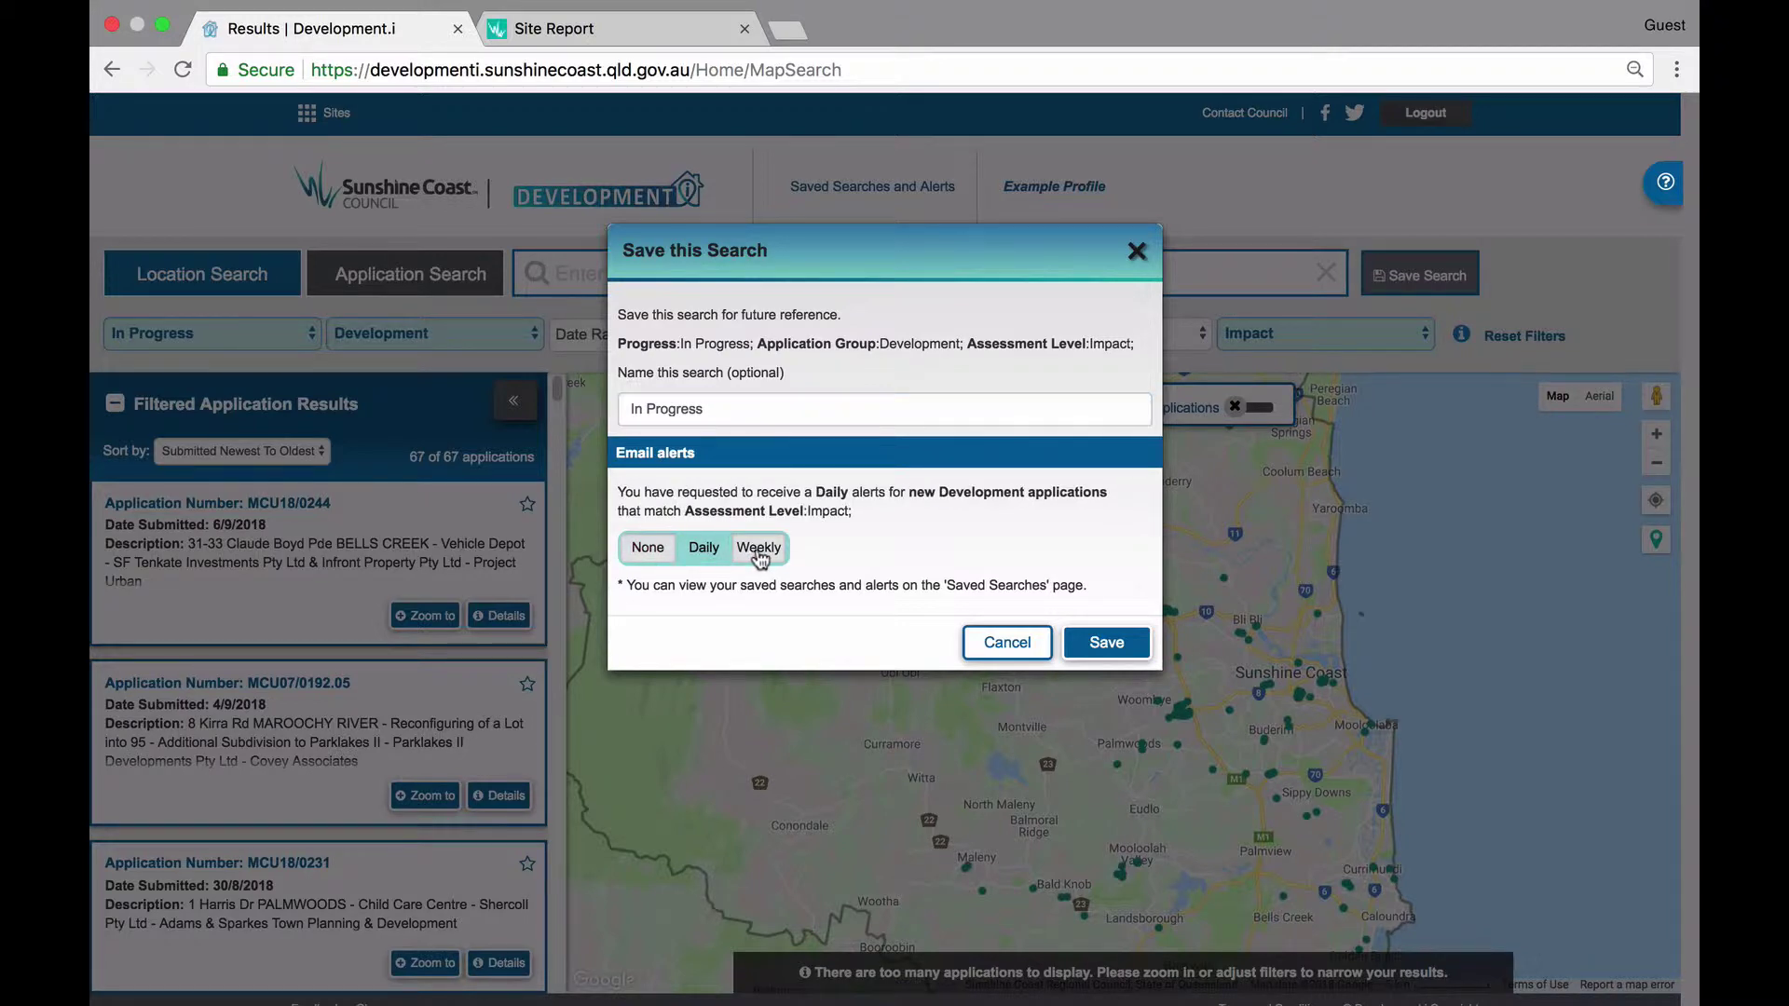
left_click(758, 550)
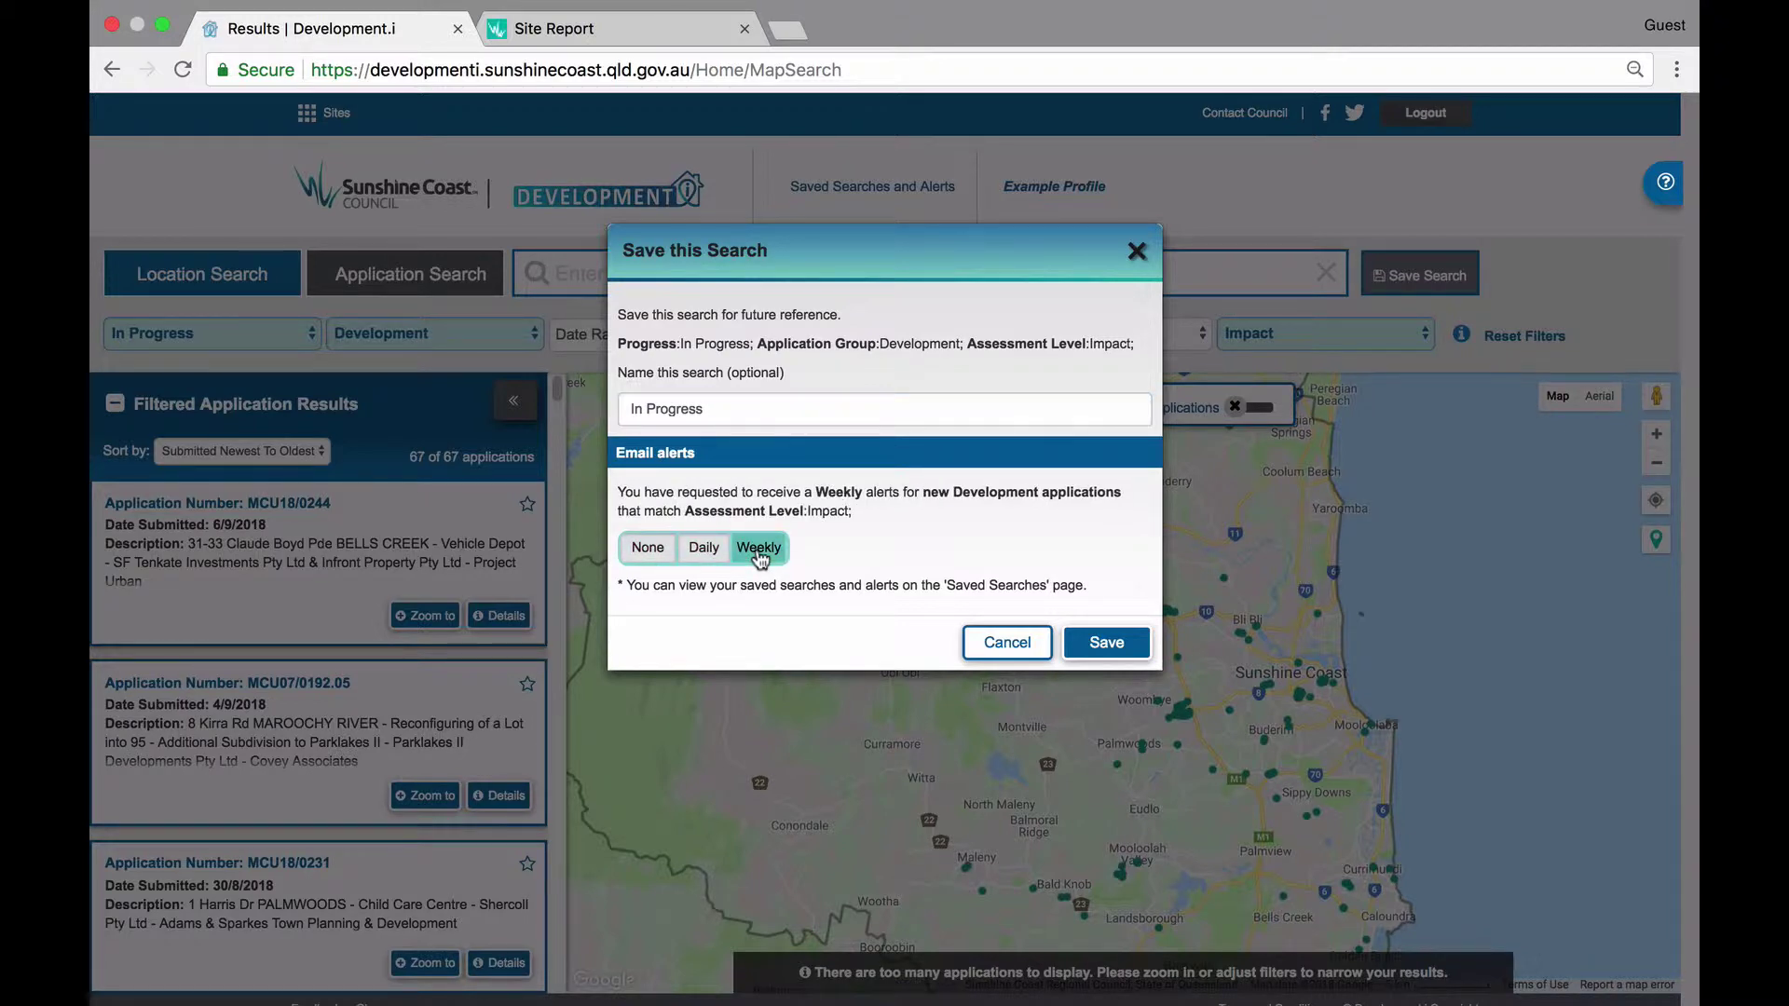
left_click(1106, 642)
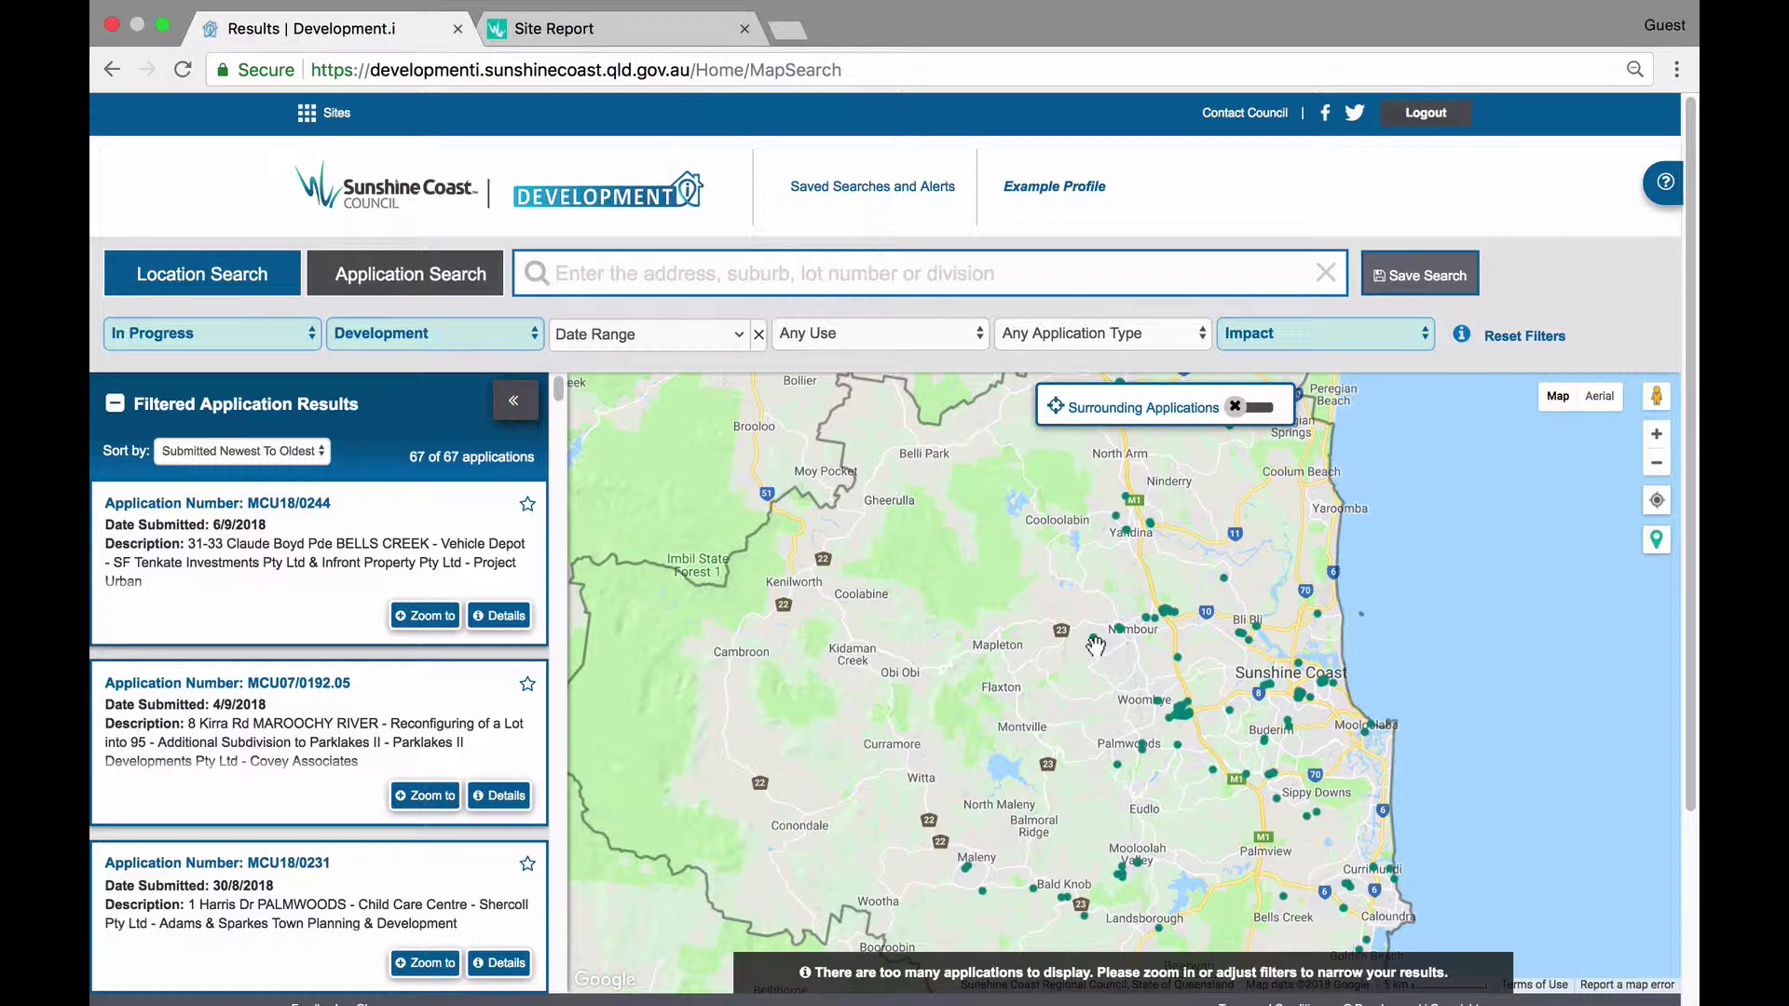
Filter to Buderim applications with Decided or Past status at Any assessment level, then begin saving.
left_click(754, 280)
type("Buderim")
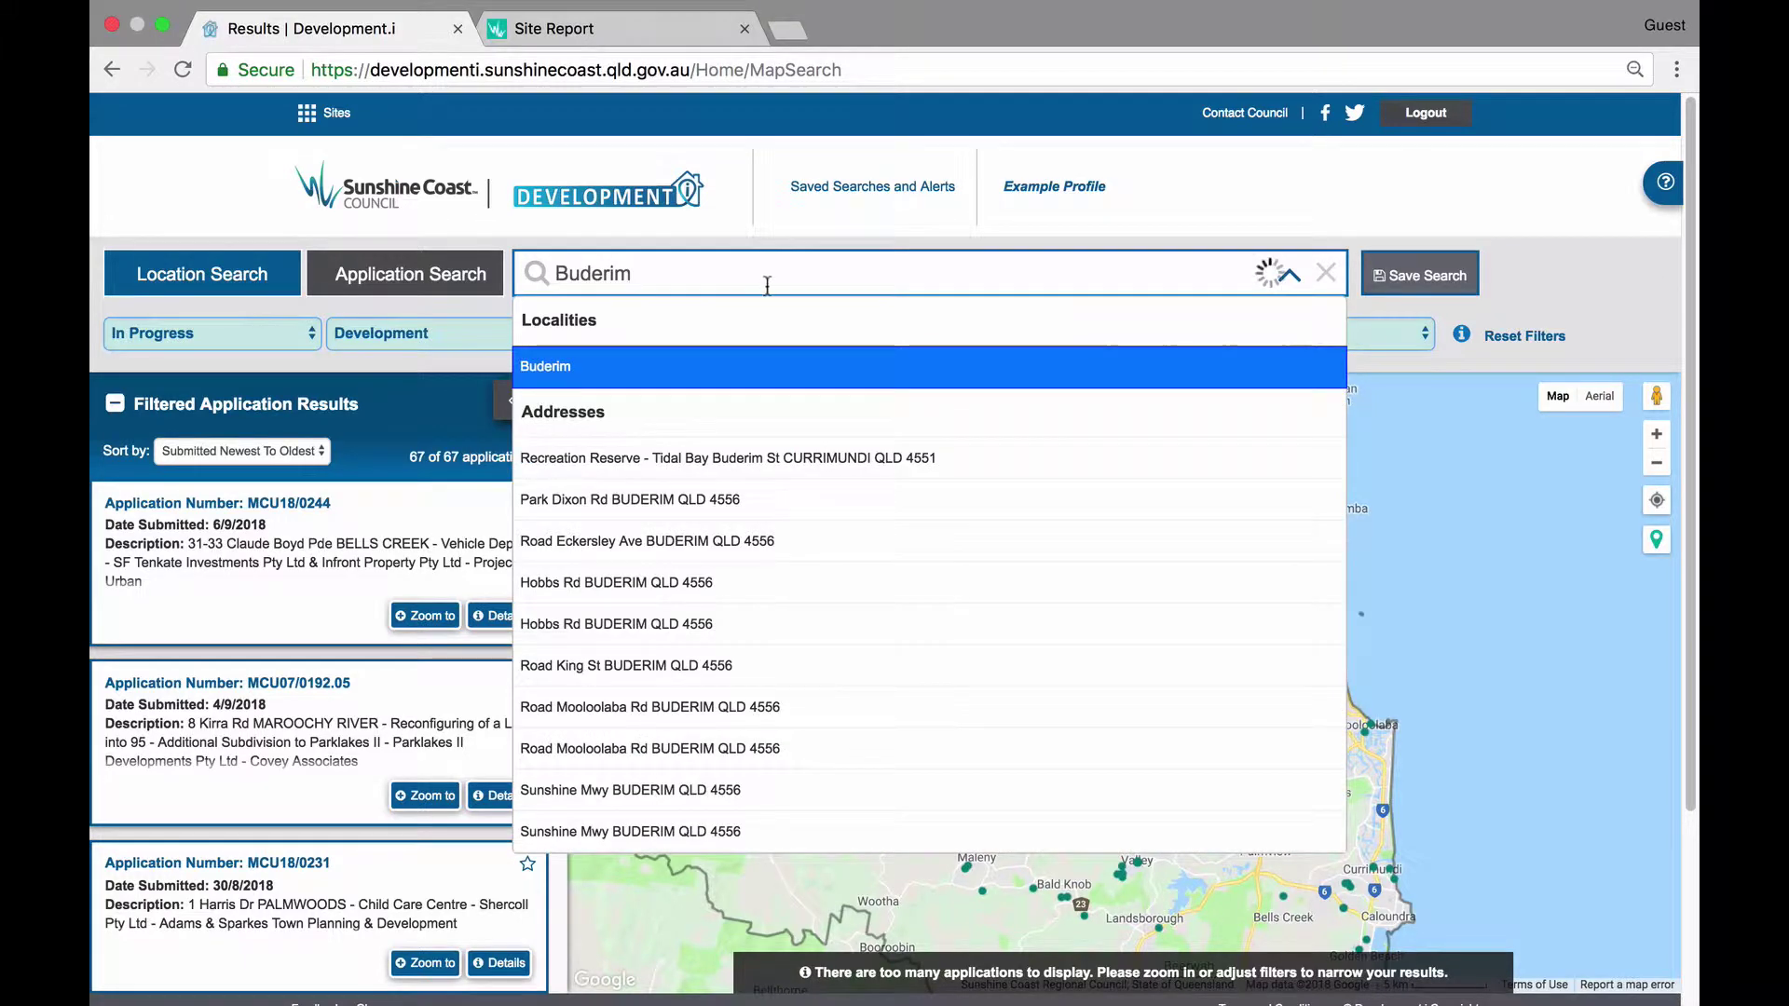
left_click(648, 367)
left_click(303, 338)
left_click(289, 357)
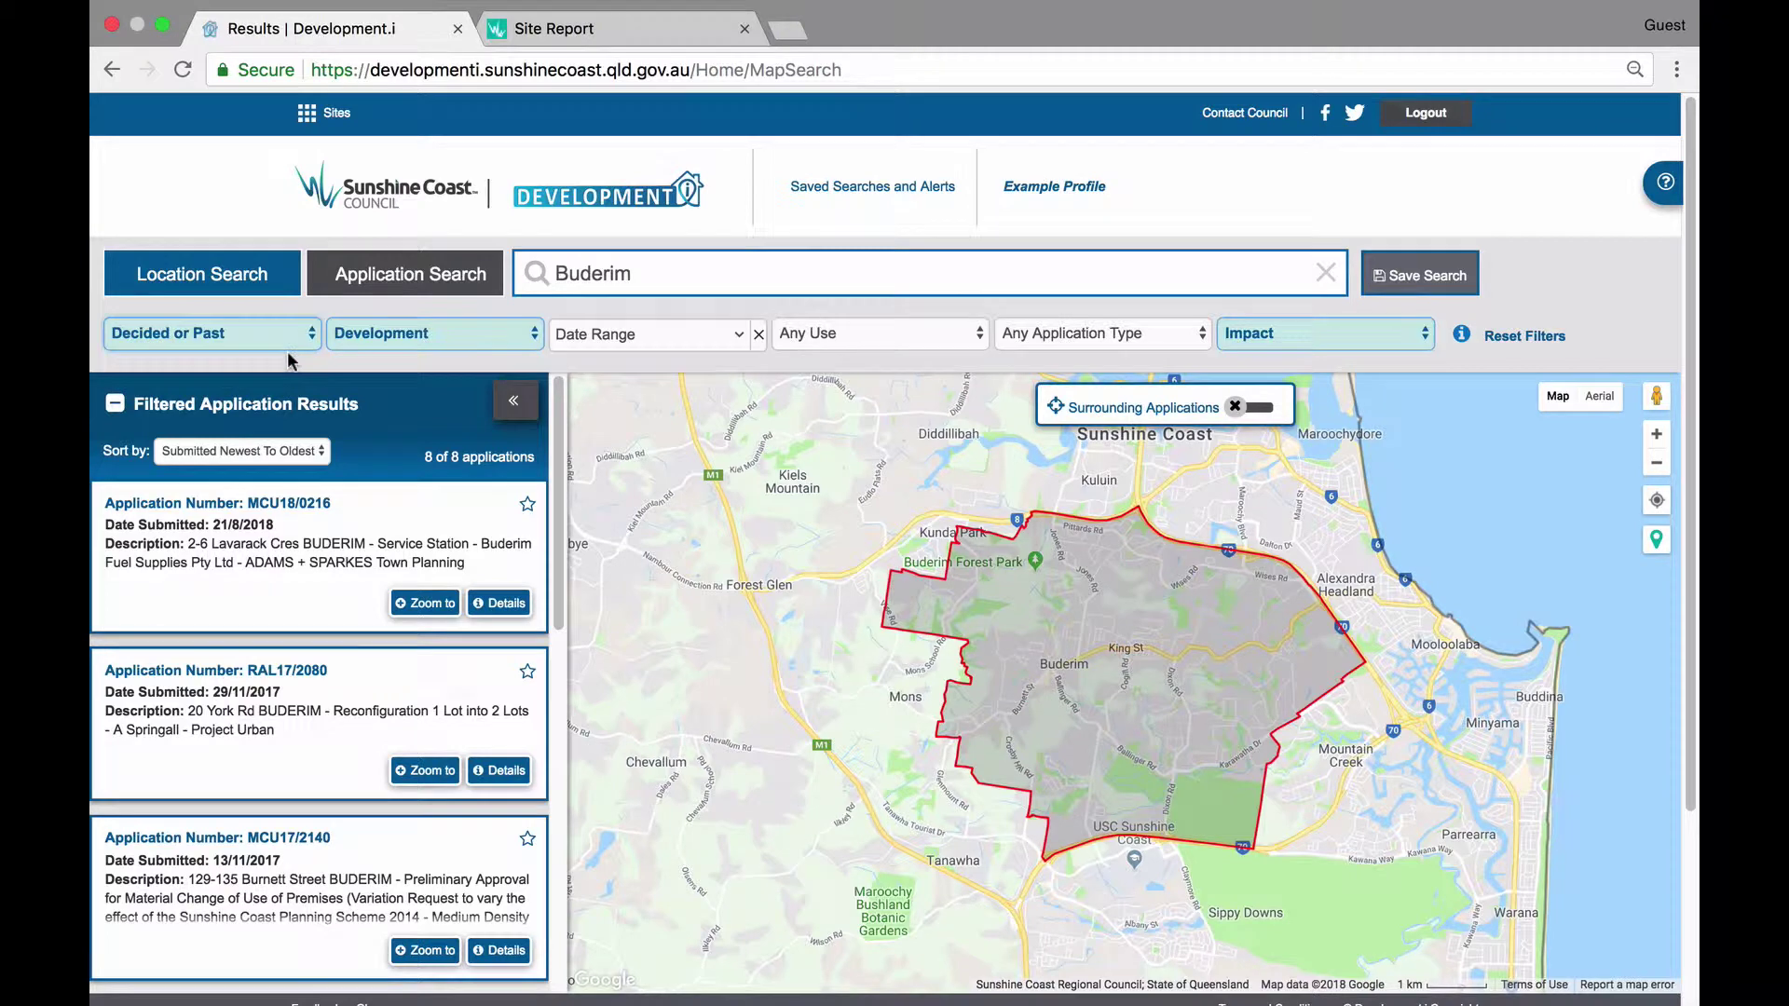
left_click(1423, 332)
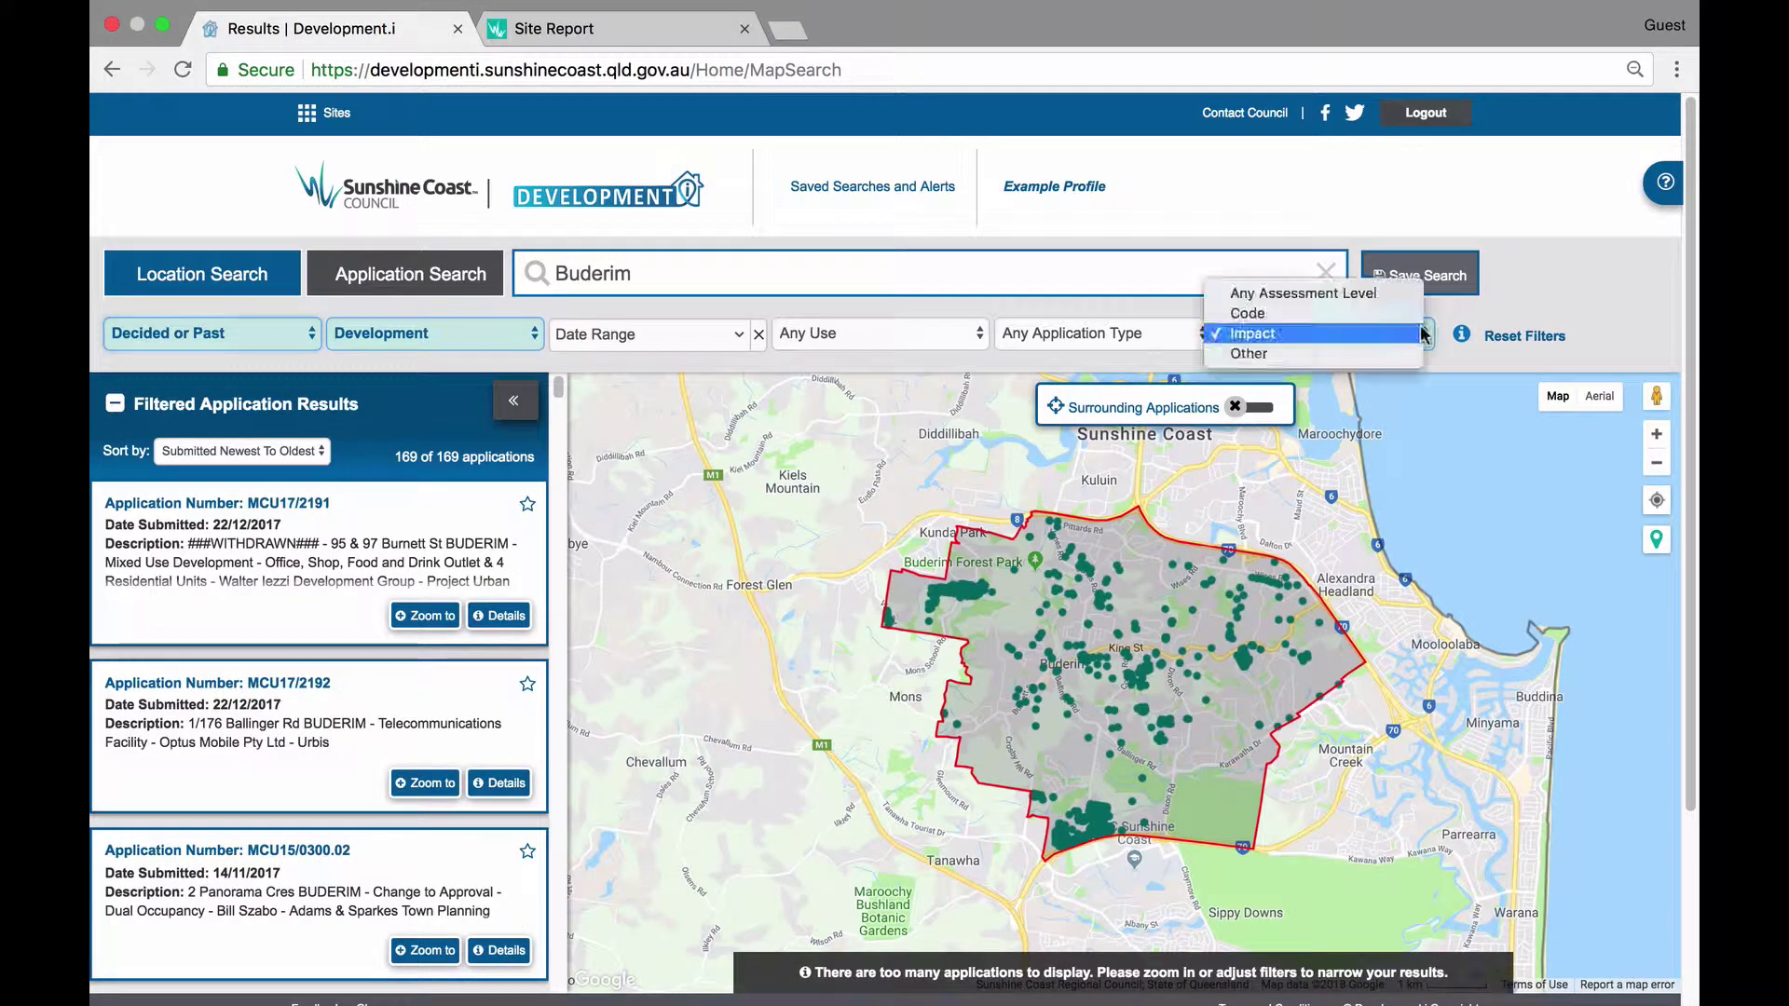
left_click(1383, 294)
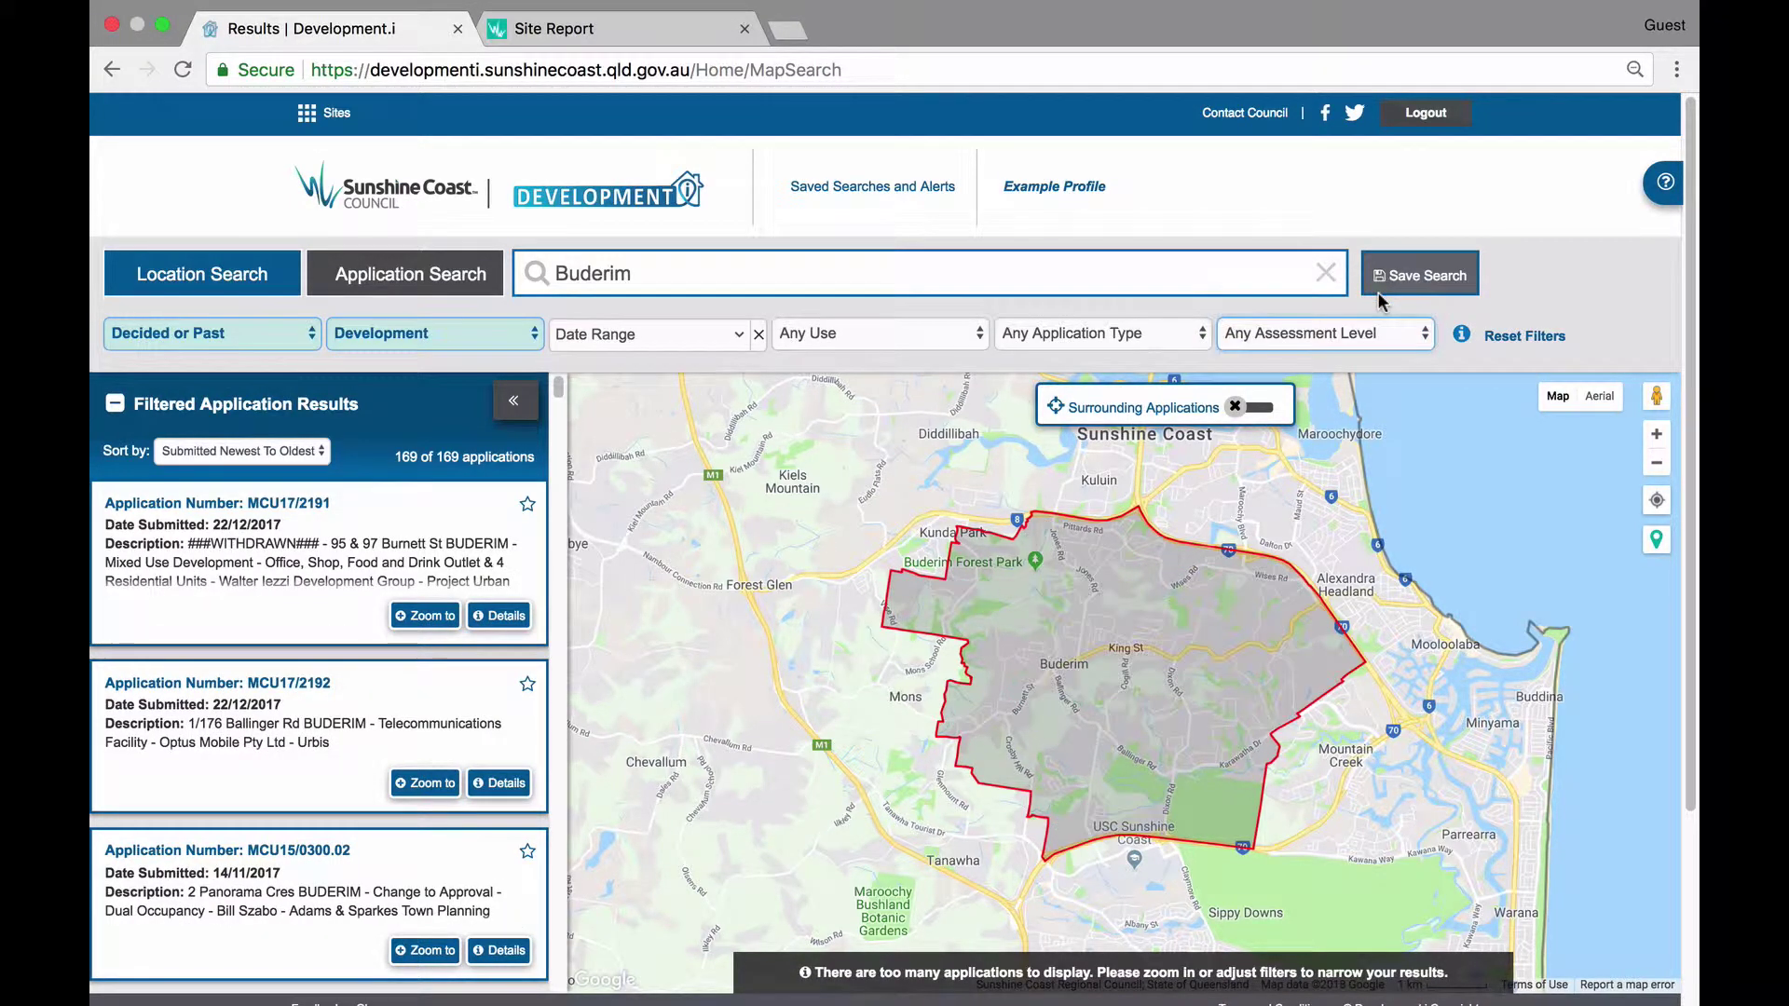
left_click(1395, 281)
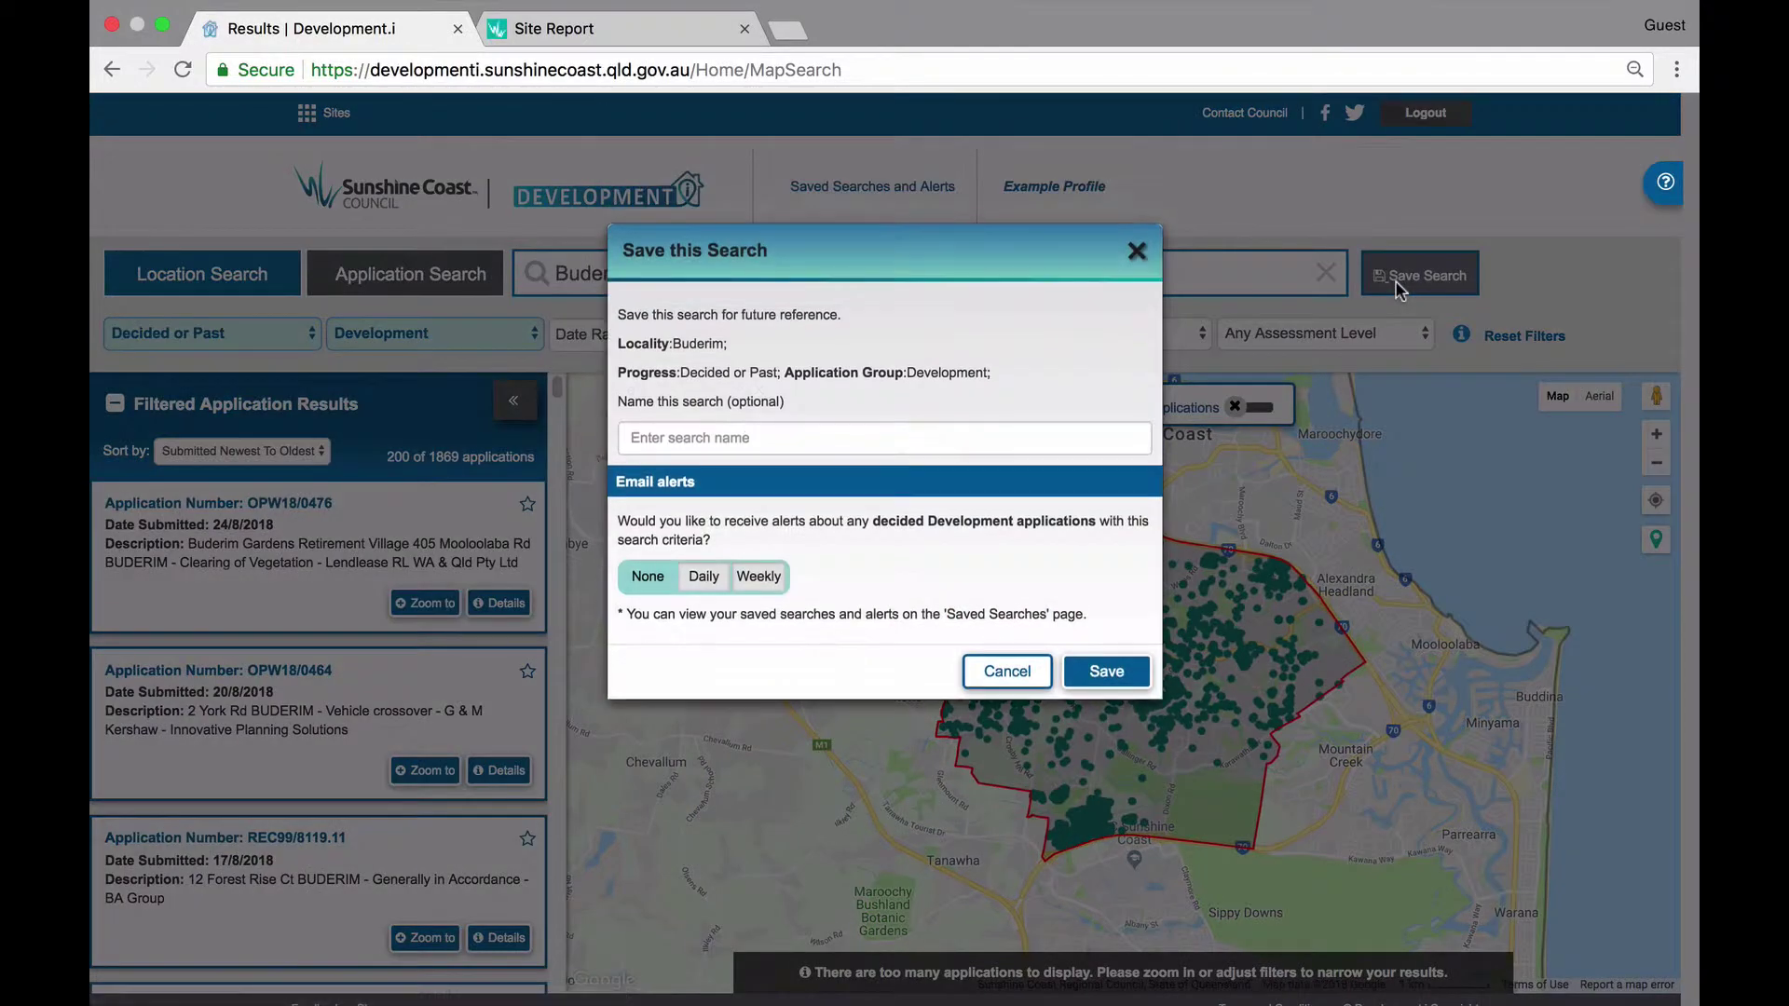
Name the Buderim search 'Decided Buderim', choose Daily e-mail alerts, and save it.
left_click(793, 435)
type("Decided Buderim")
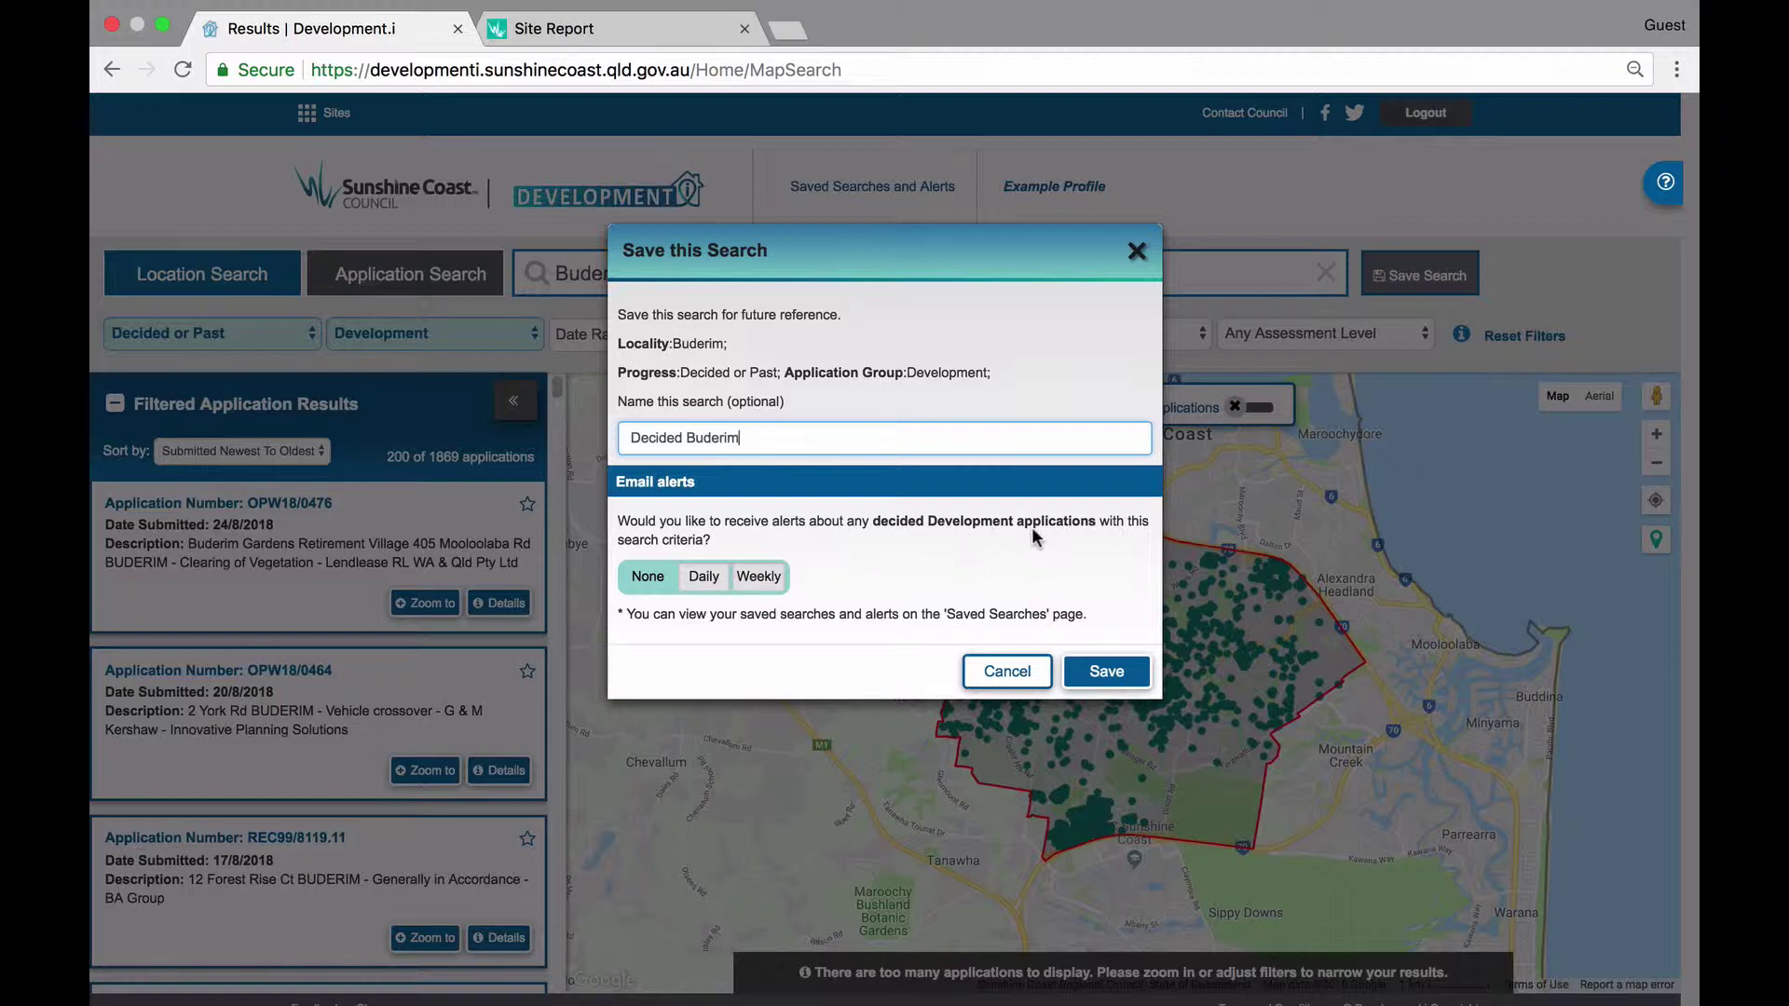
left_click(704, 578)
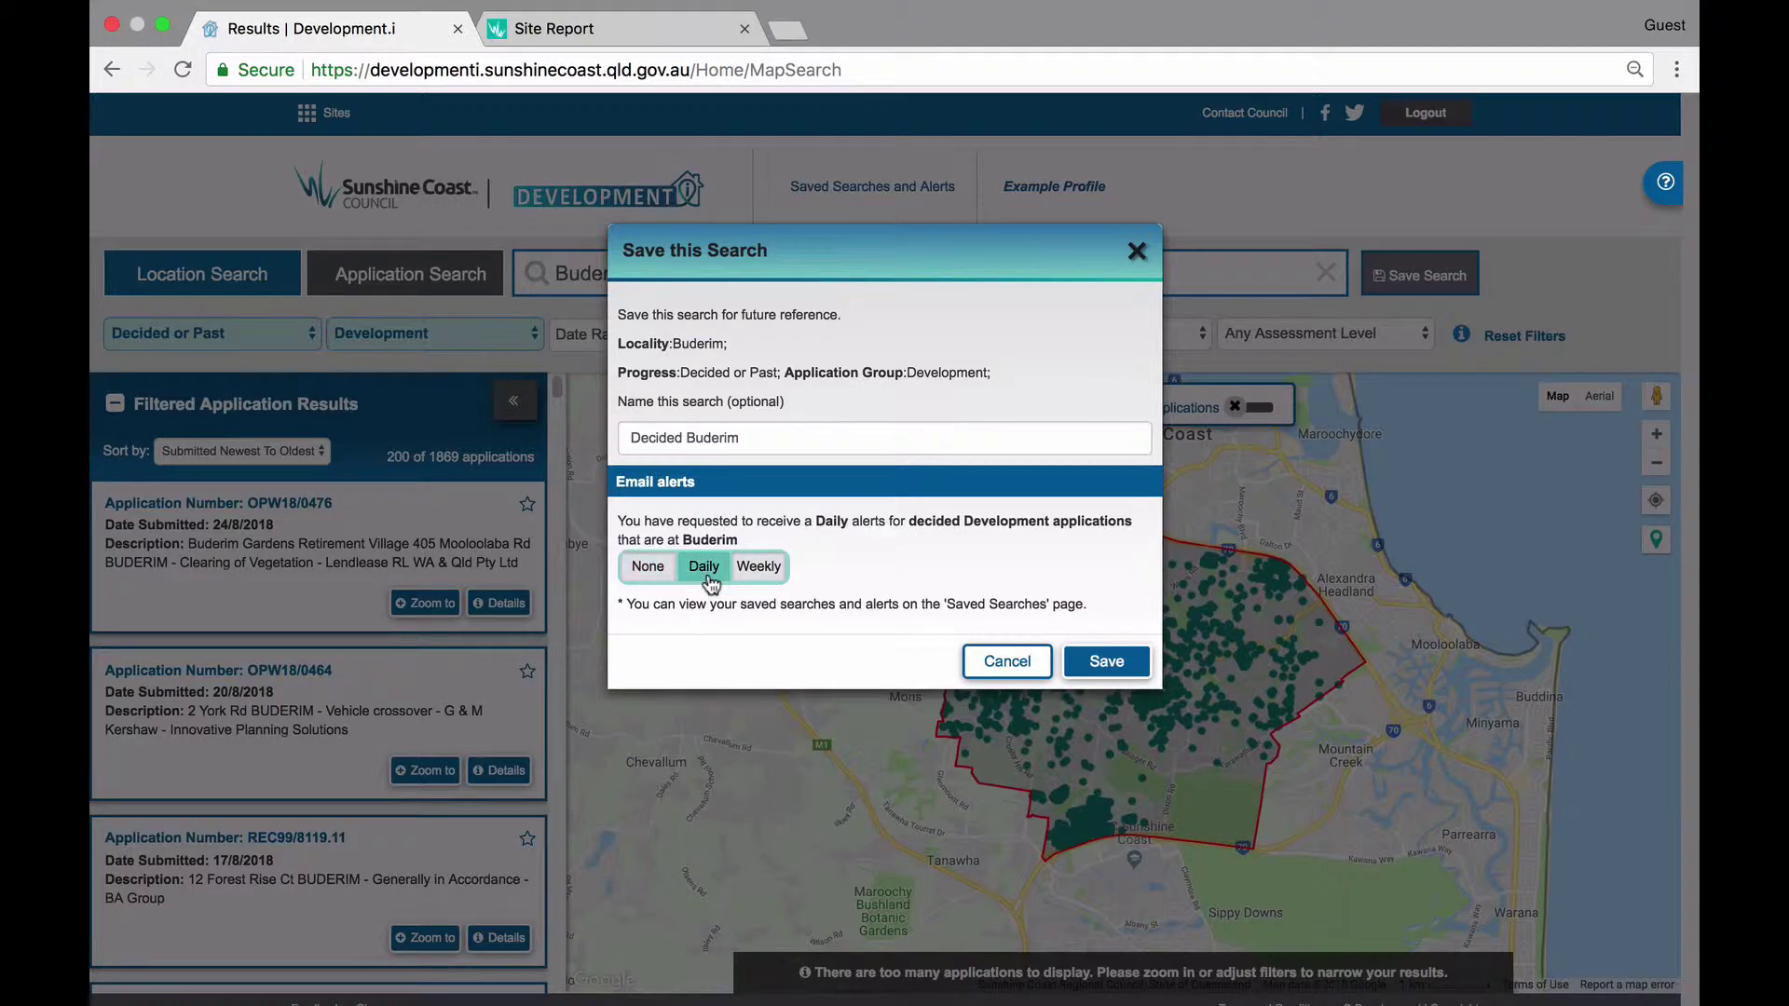
left_click(1107, 663)
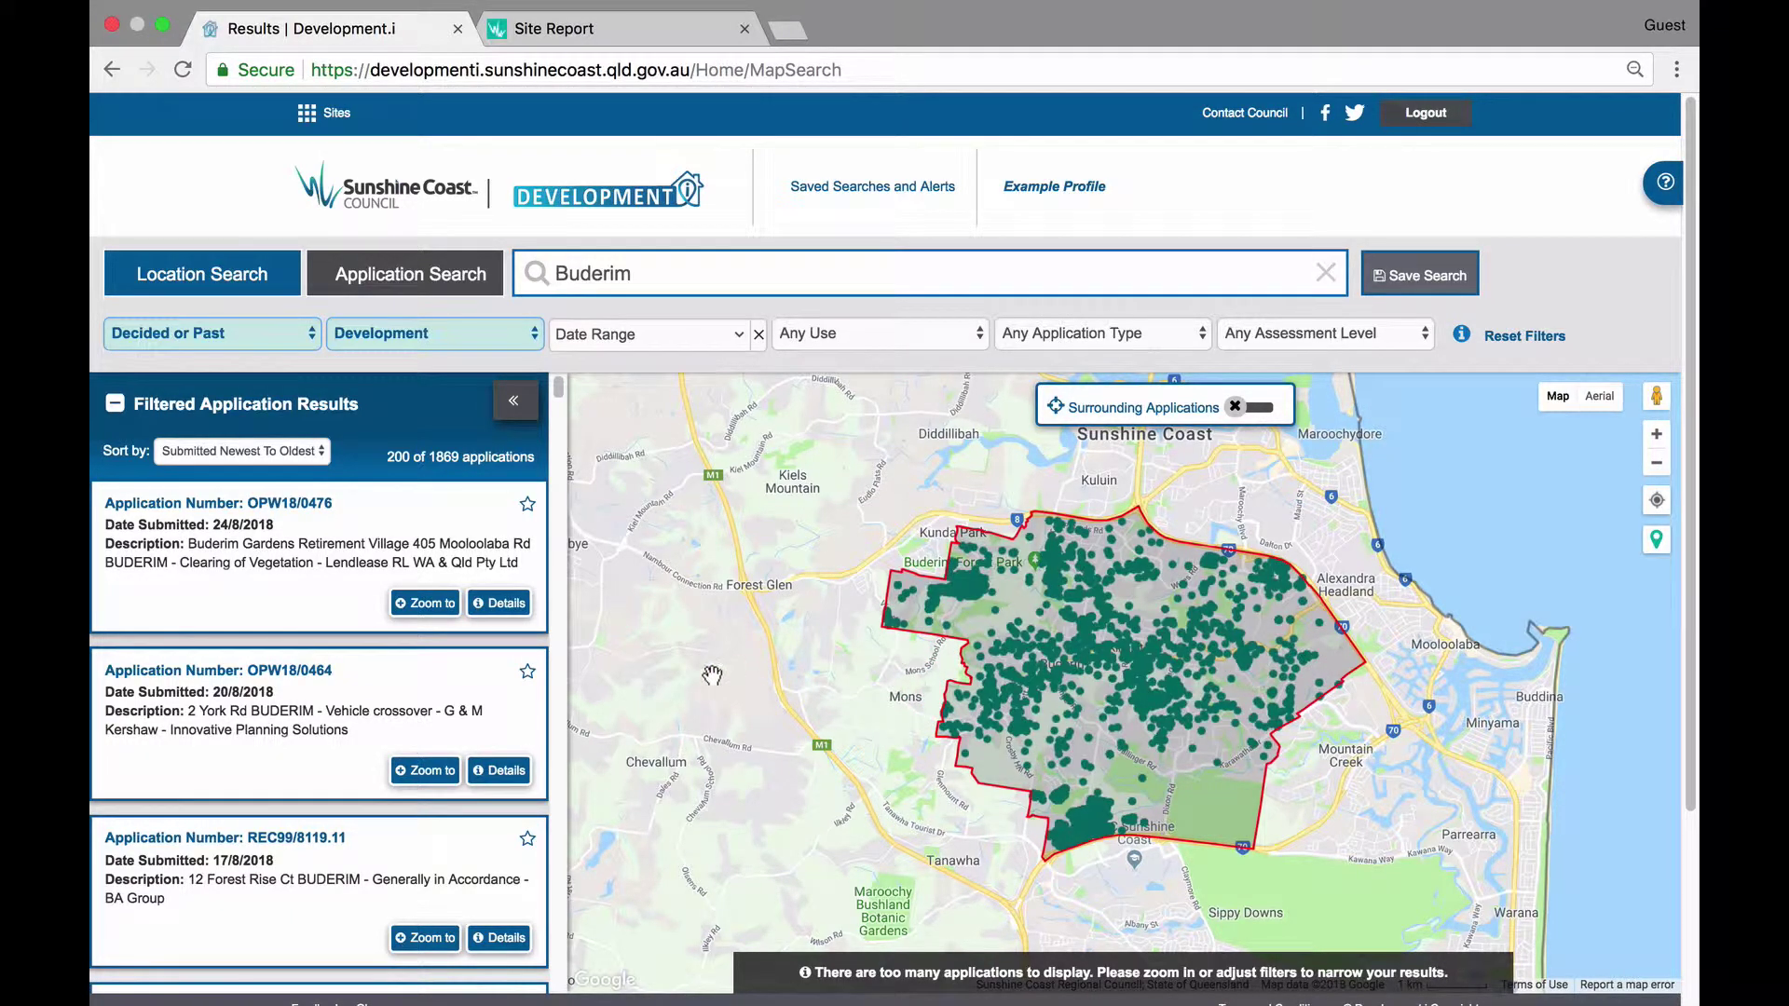
left_click(434, 604)
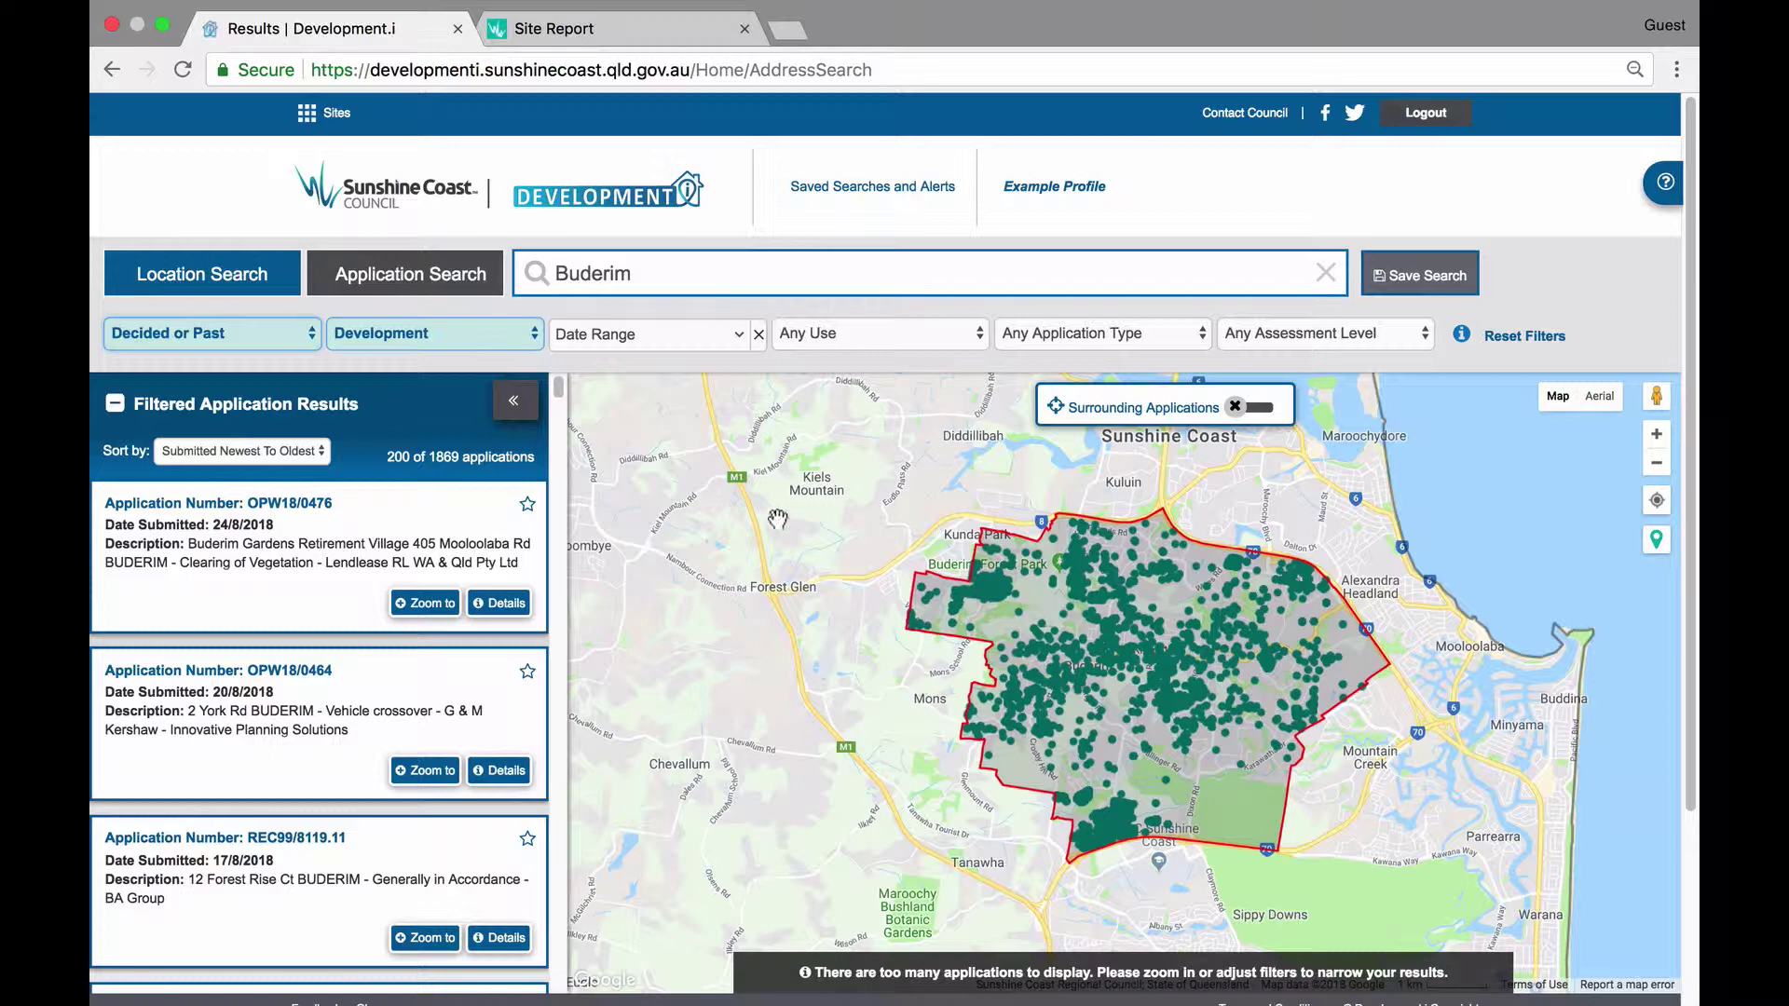
left_click_drag(749, 527, 1102, 635)
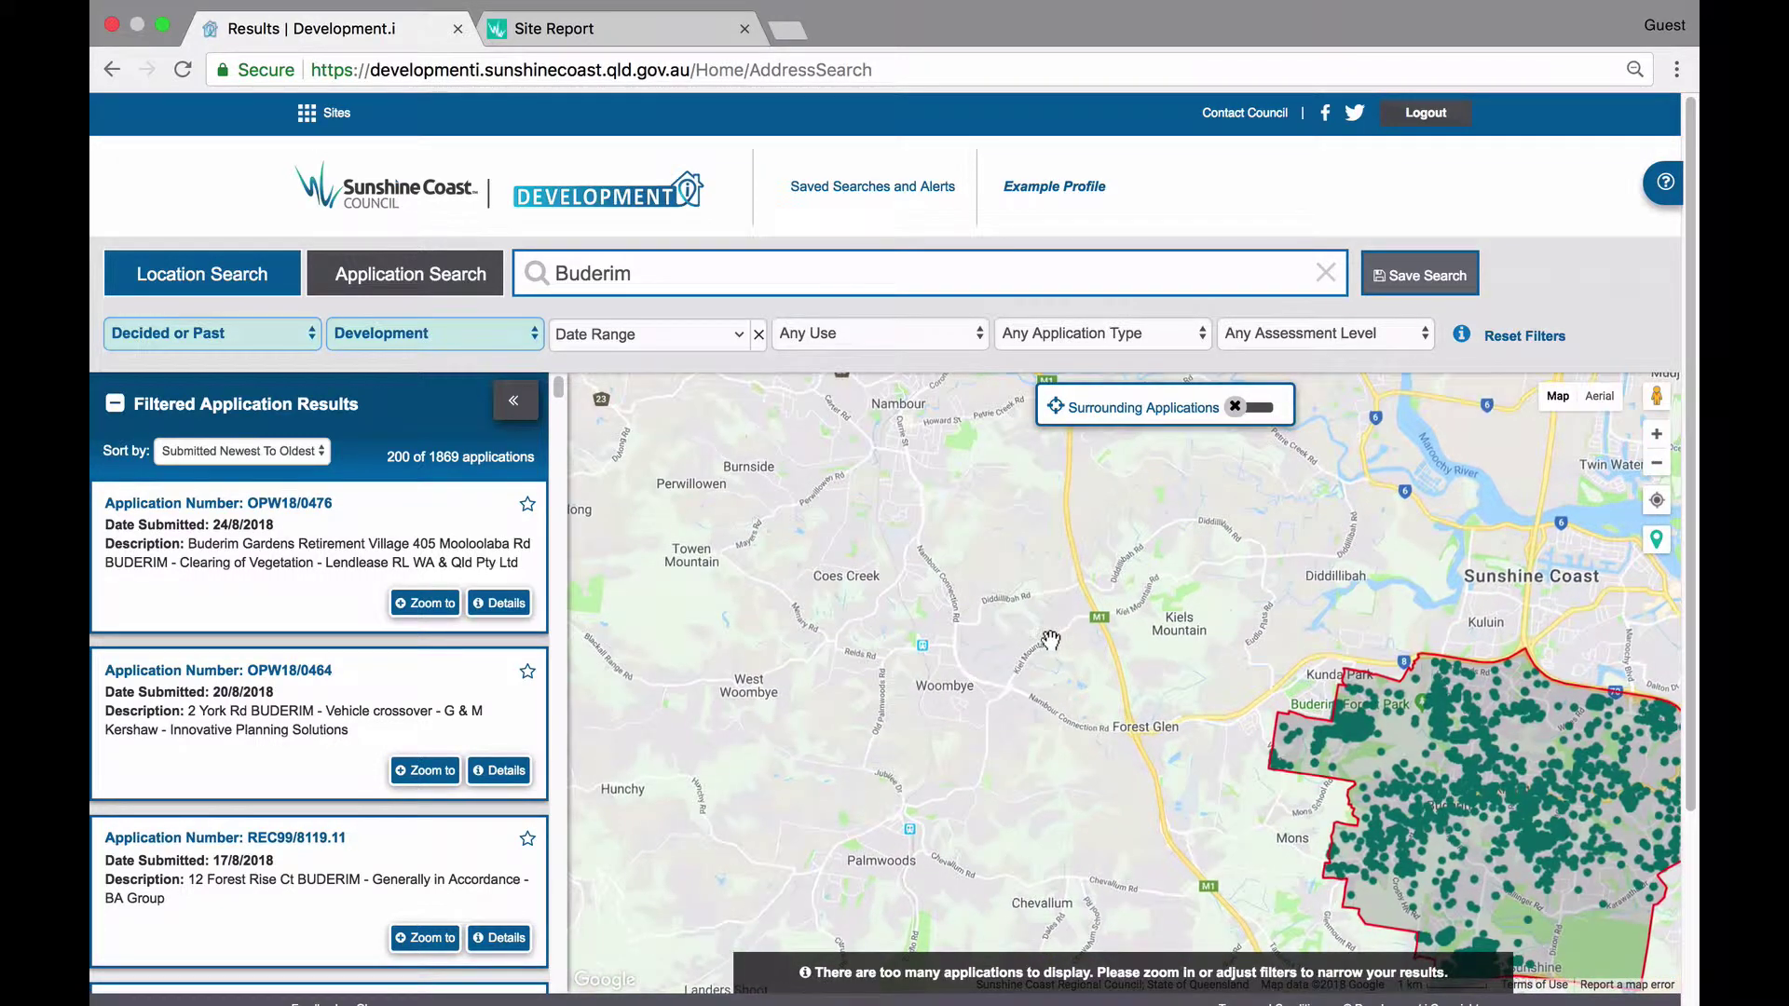
left_click_drag(923, 483, 949, 611)
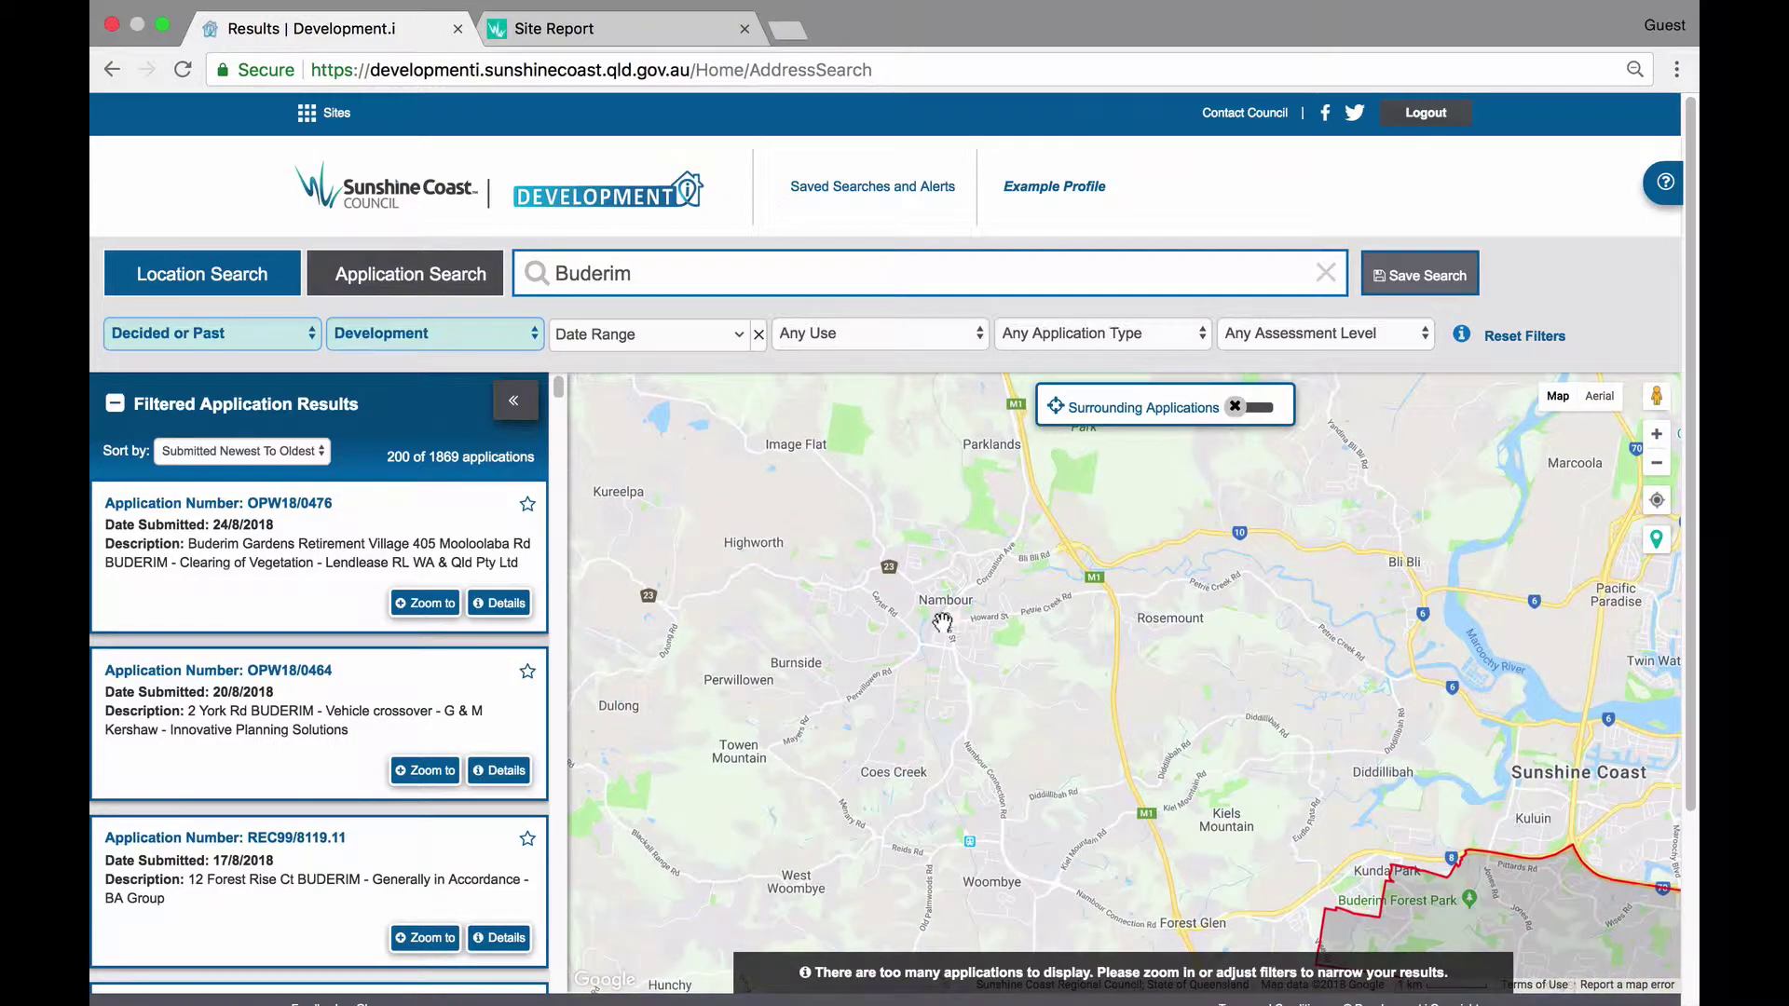
scroll(943, 623, "up", 3)
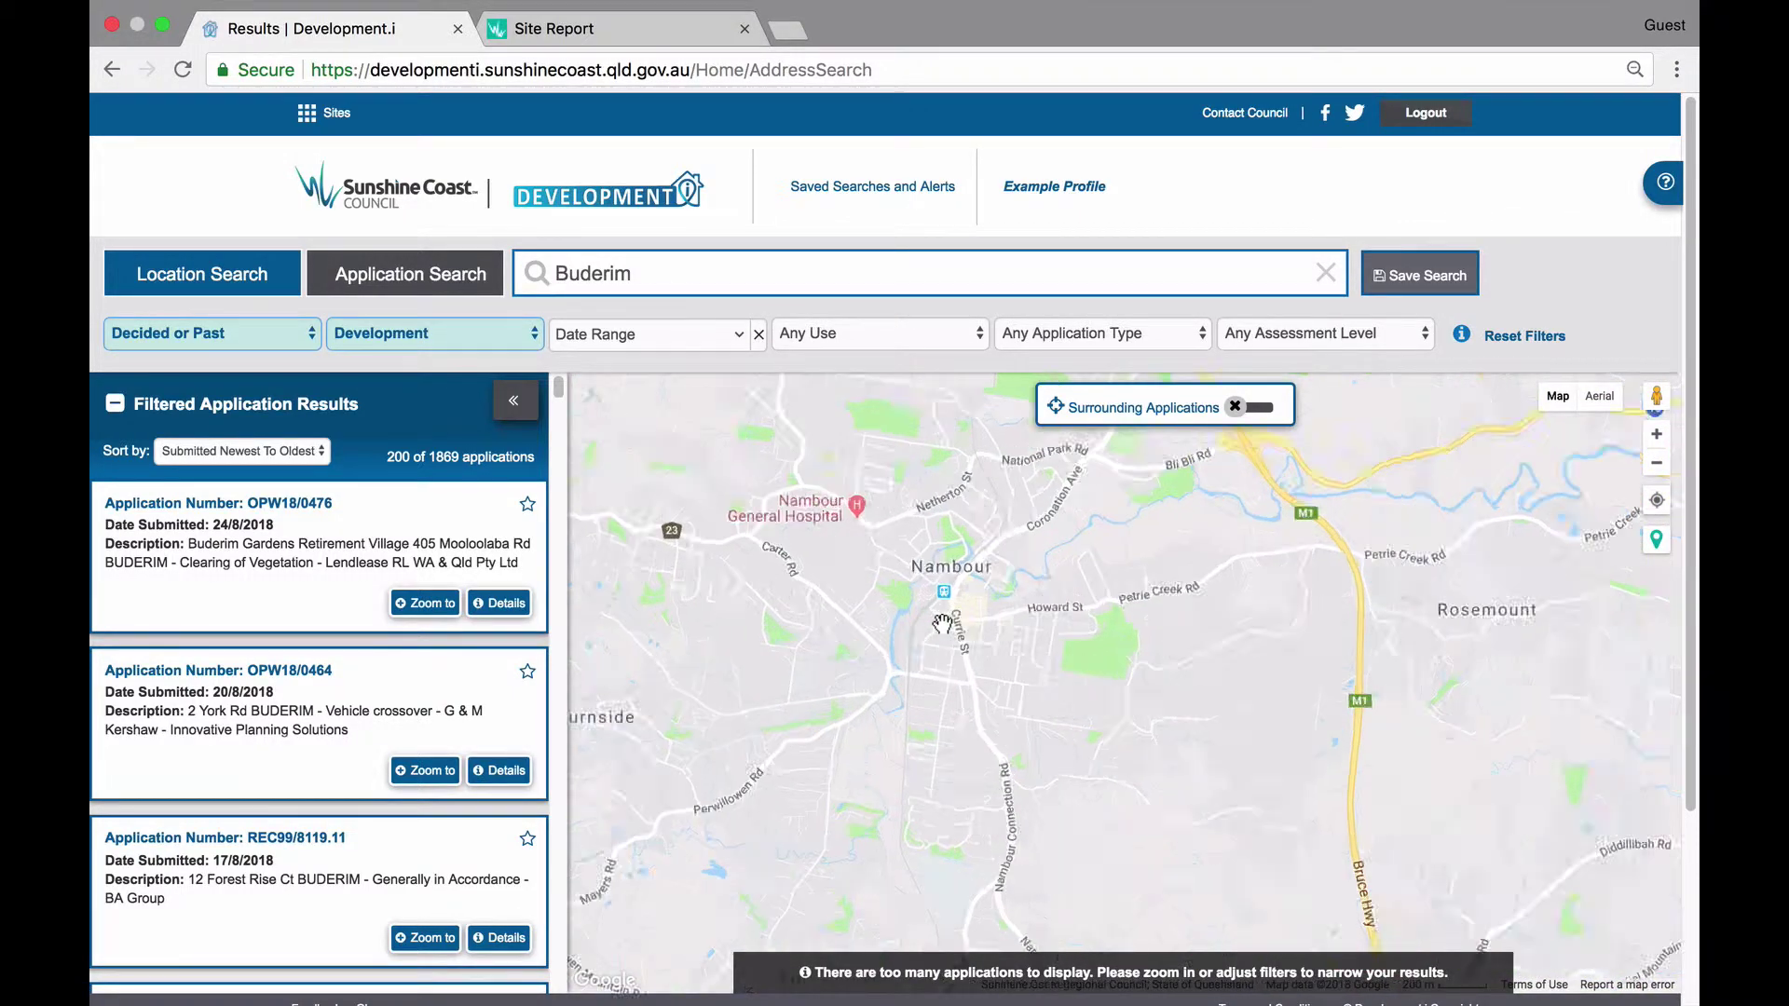
scroll(943, 622, "up", 3)
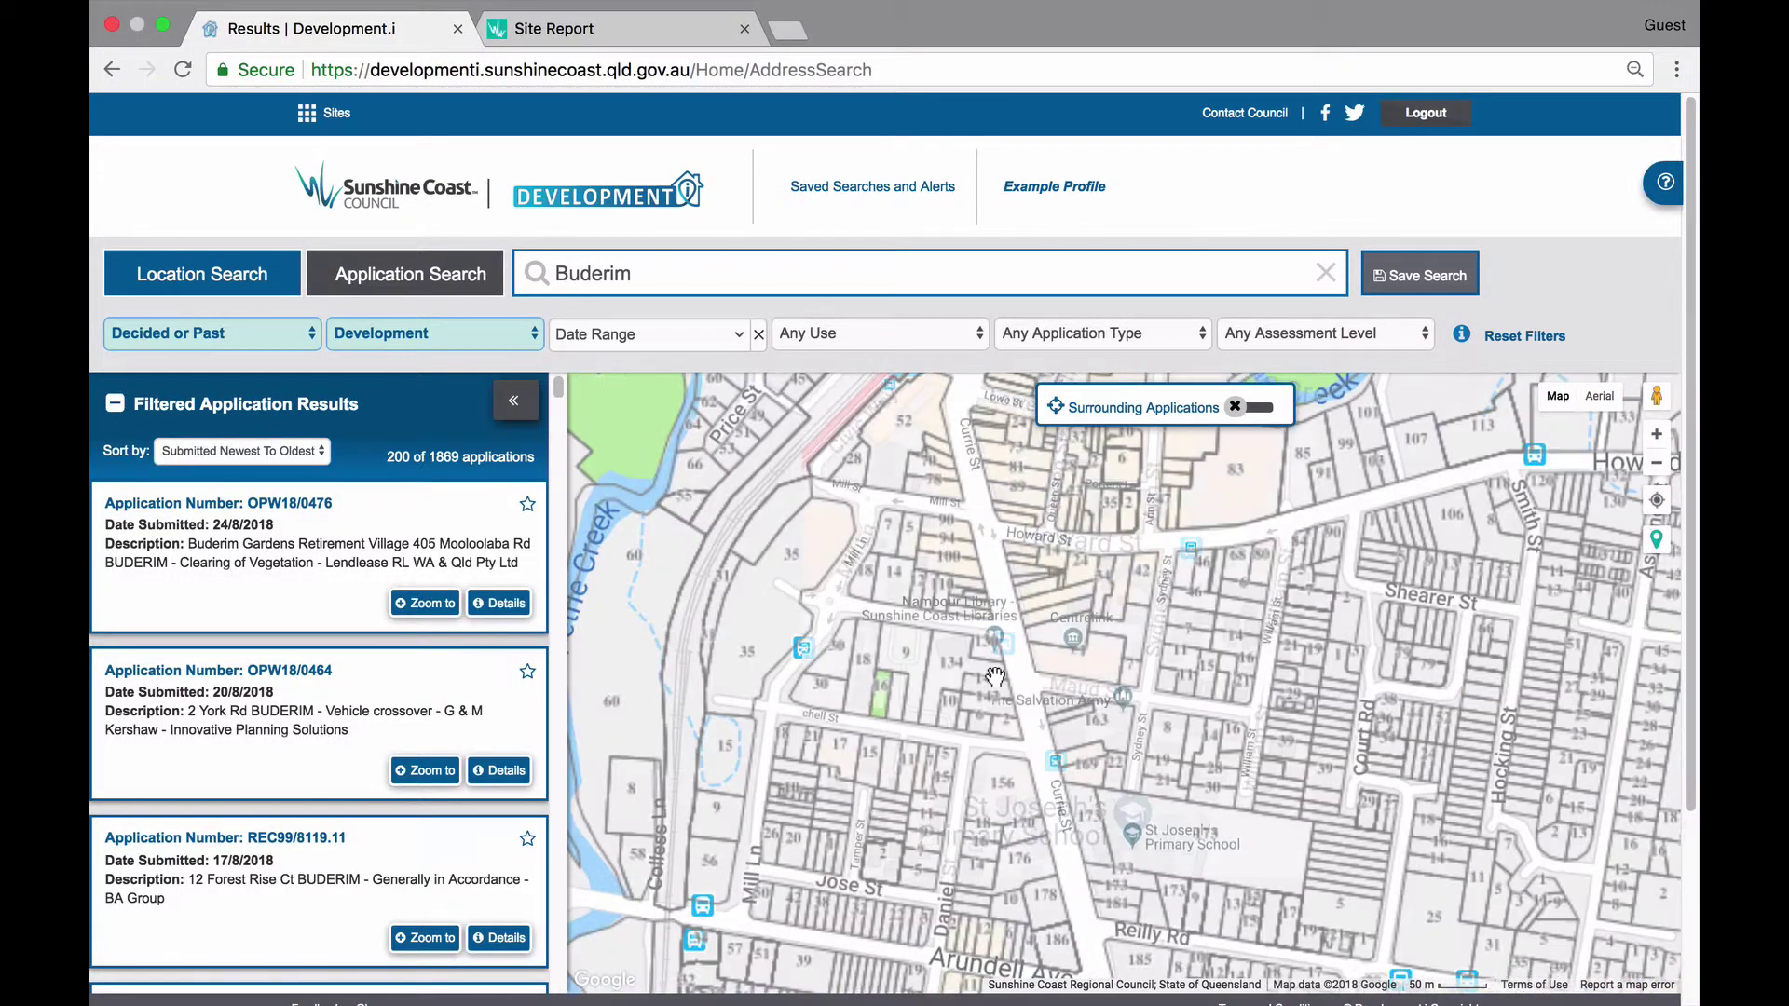
scroll(995, 677, "up", 2)
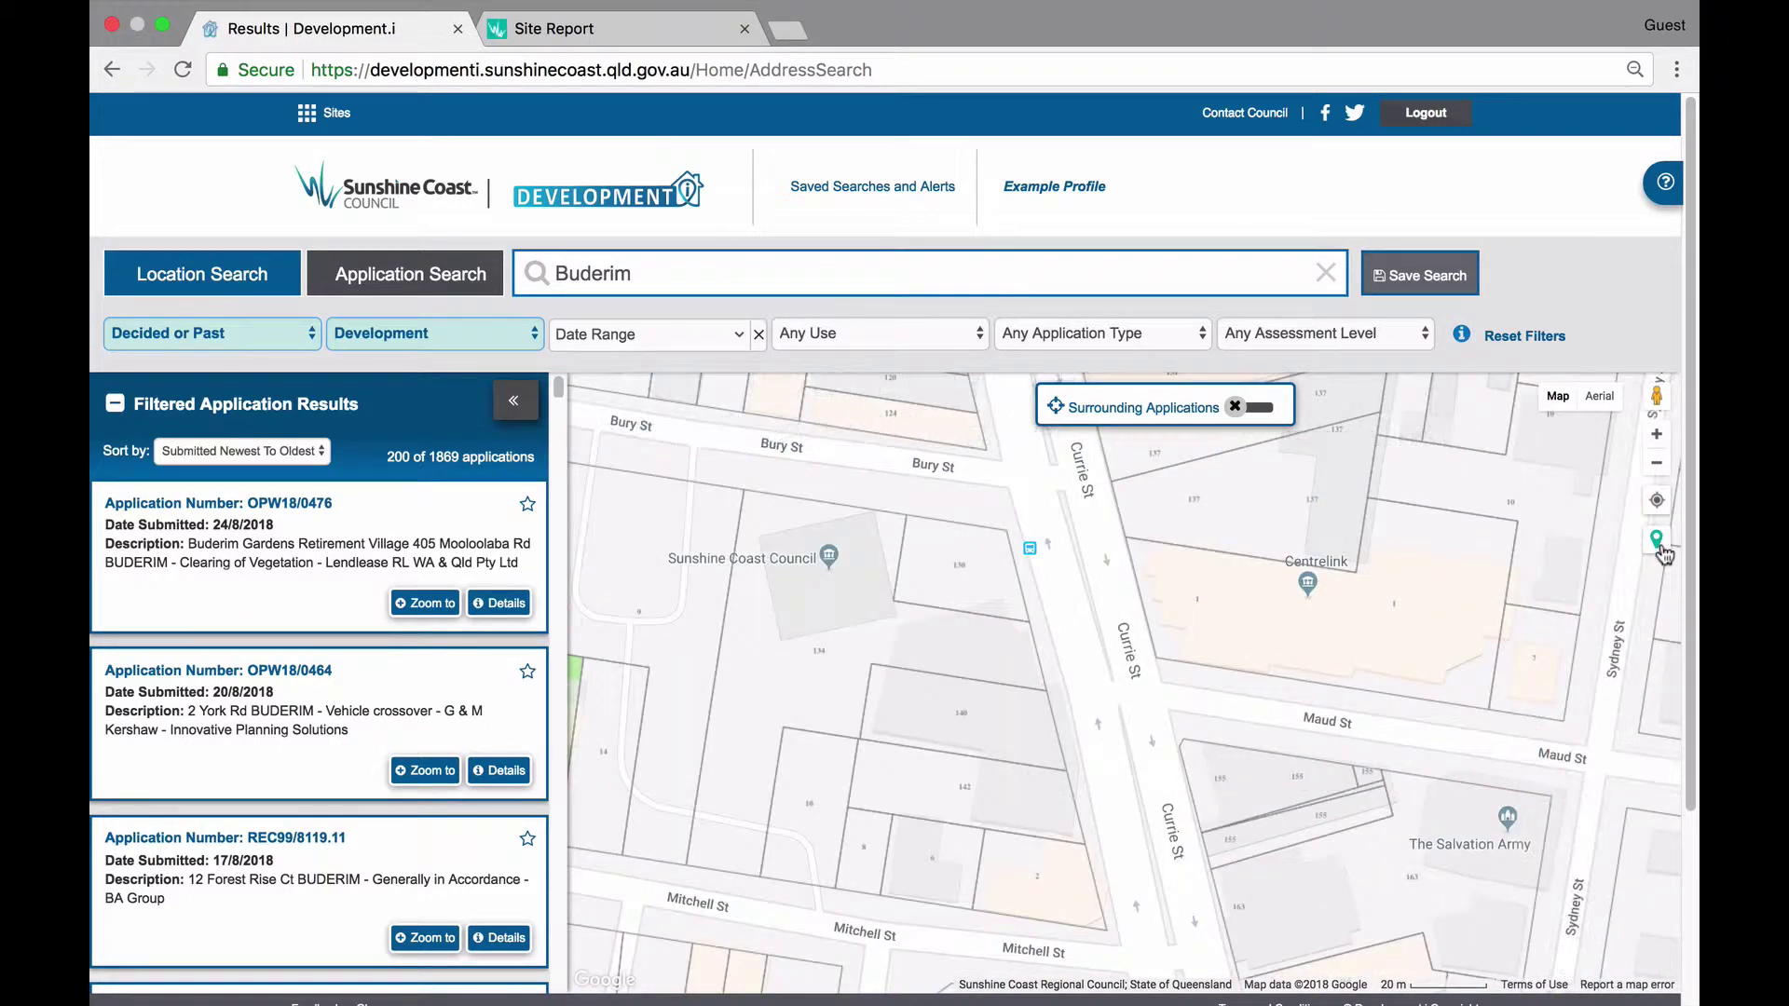
left_click(885, 591)
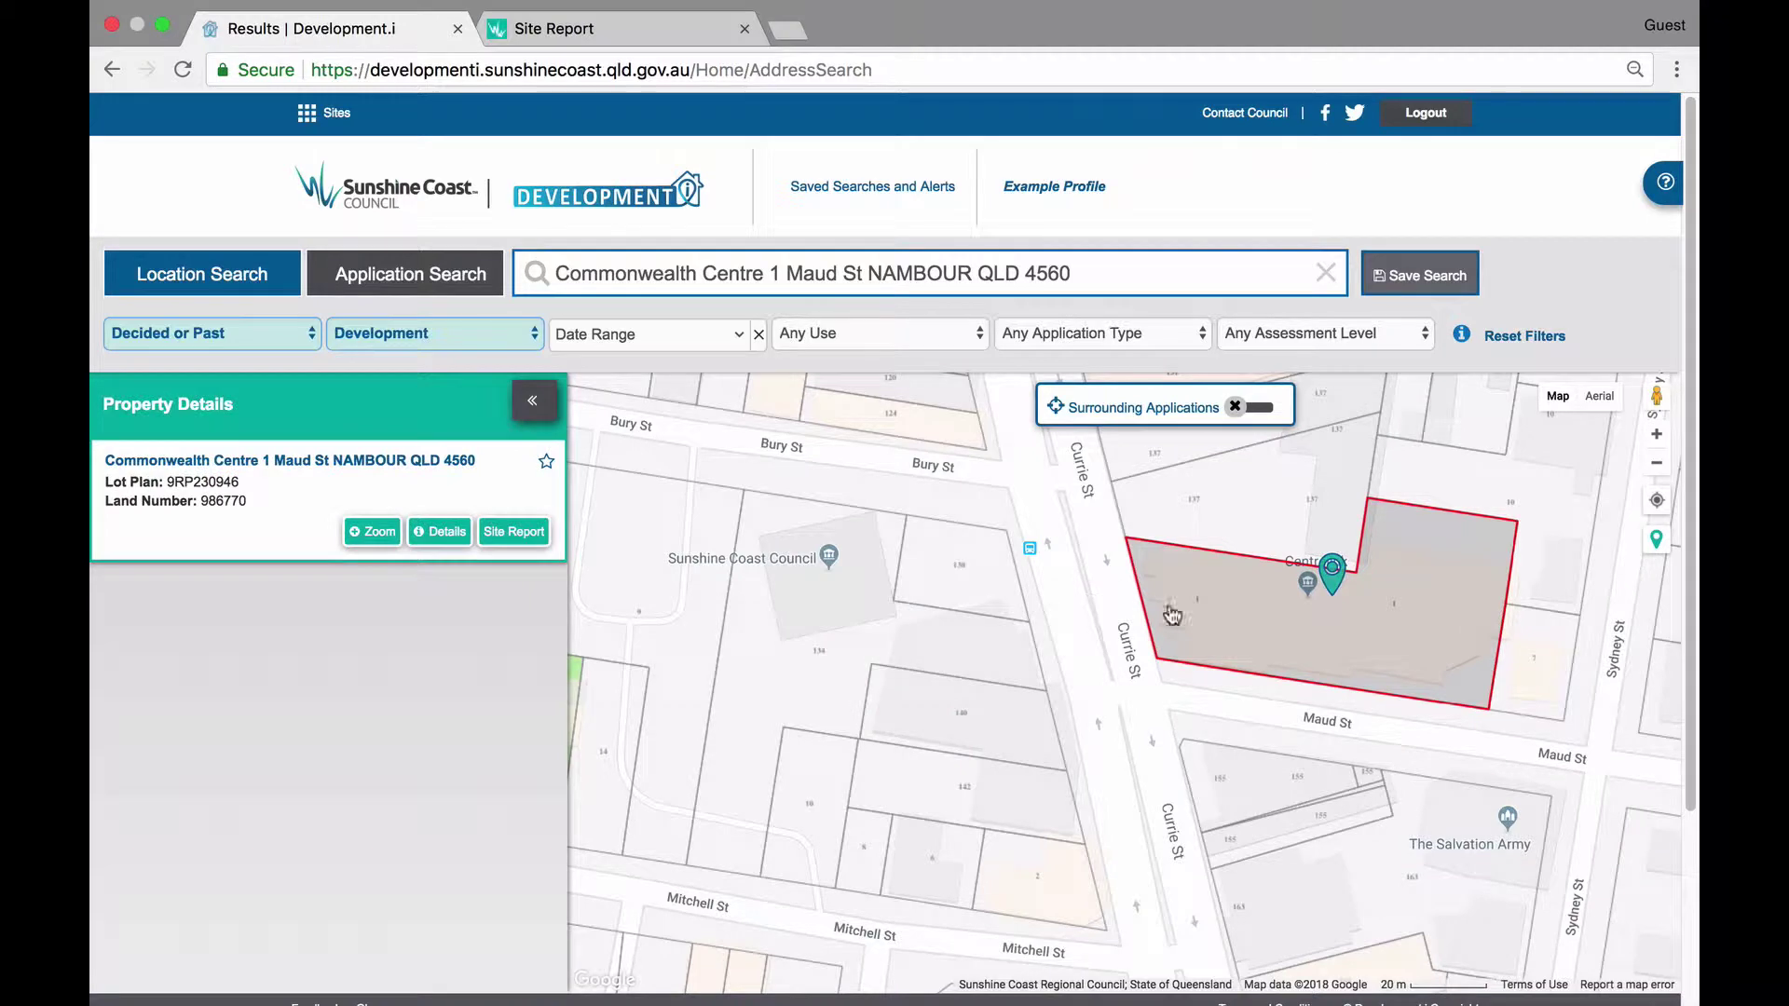
left_click(885, 606)
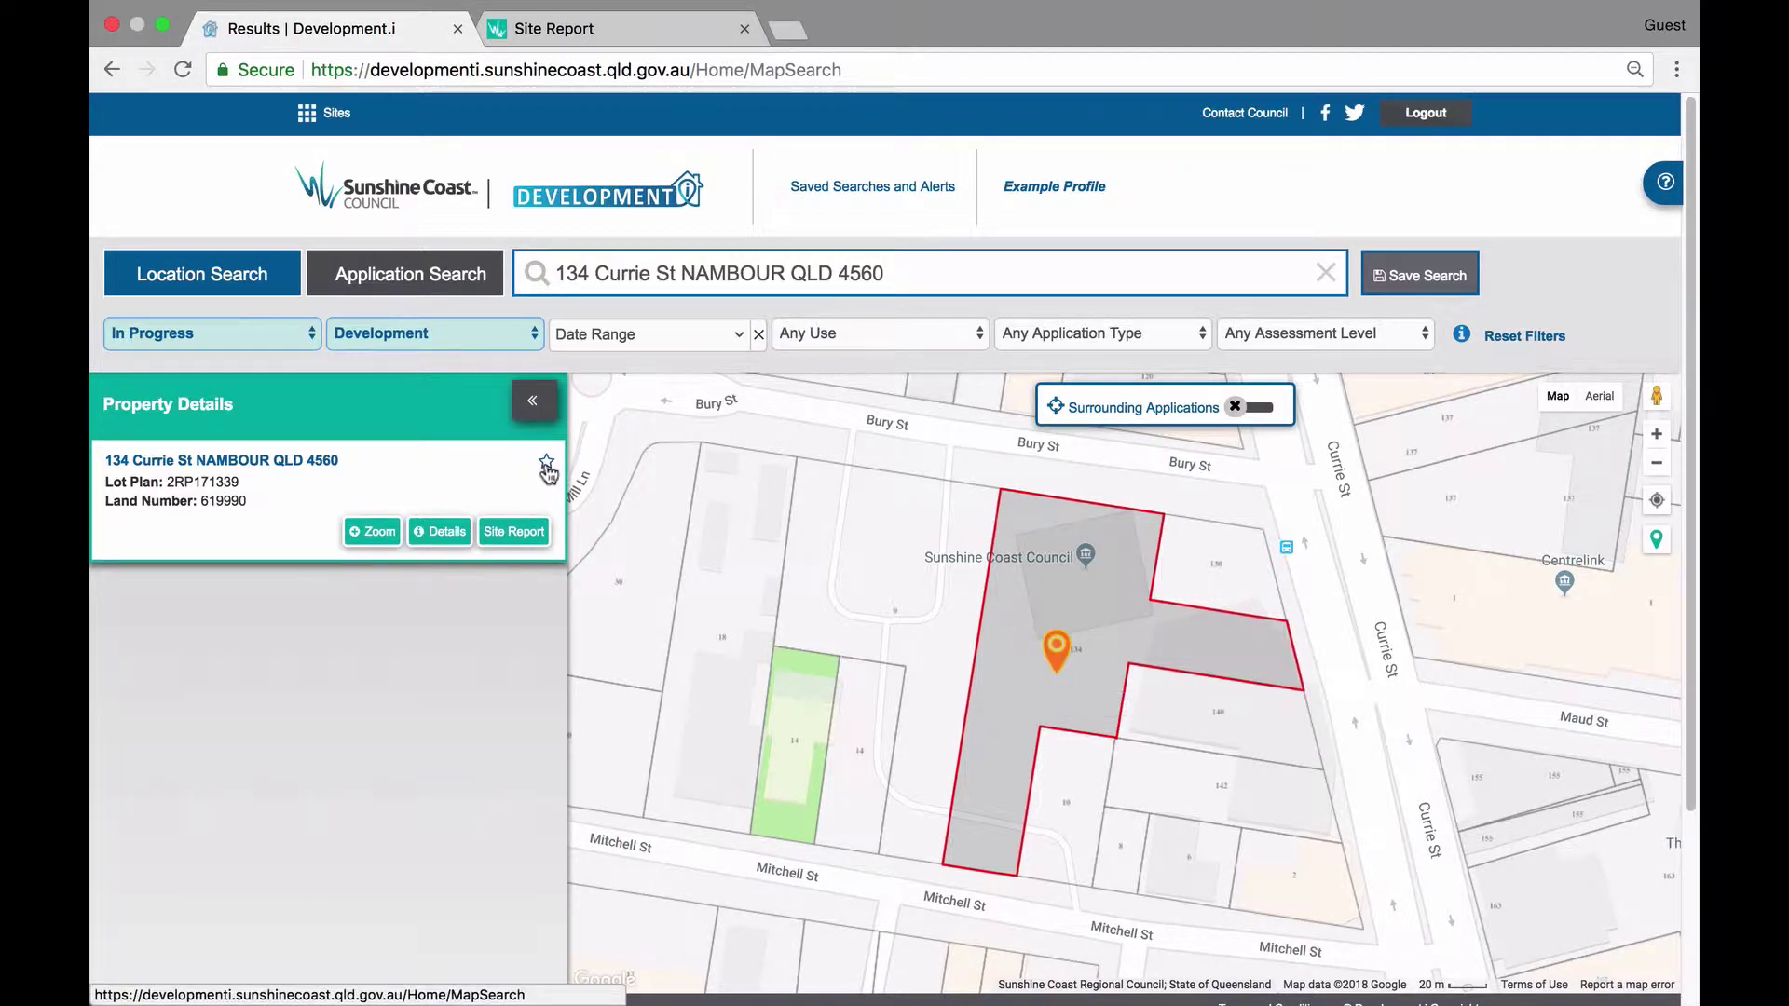
left_click(1056, 652)
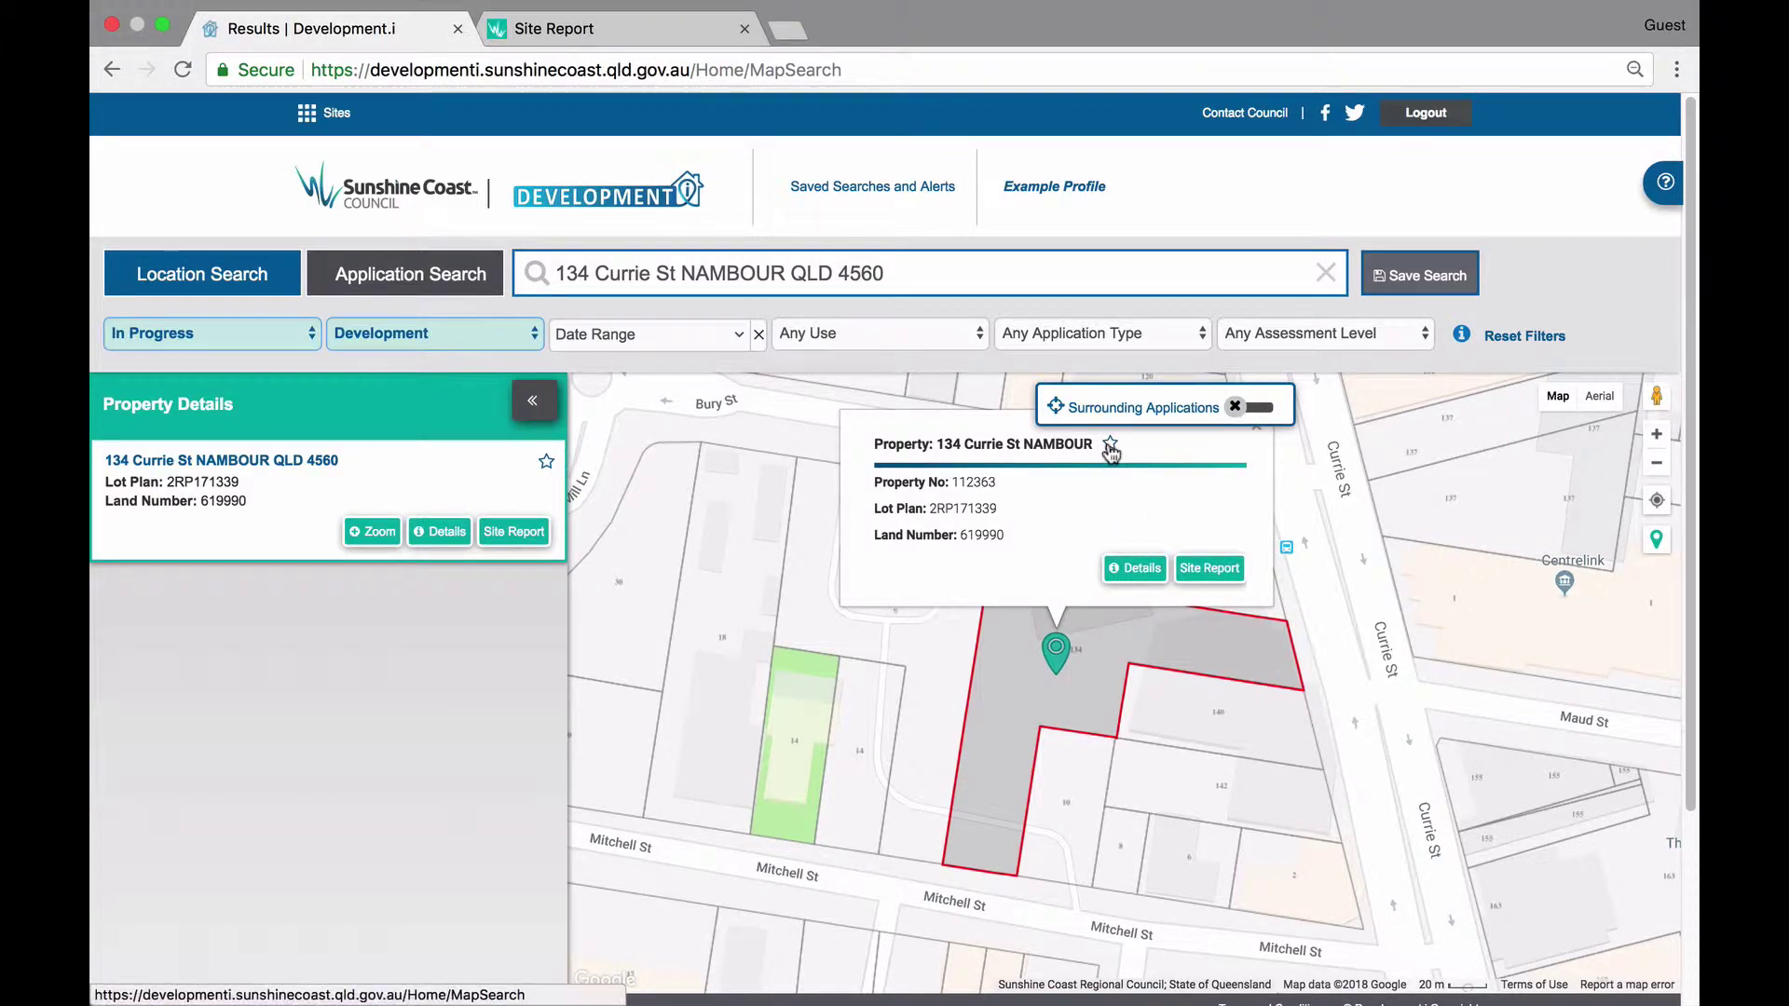
left_click(1111, 445)
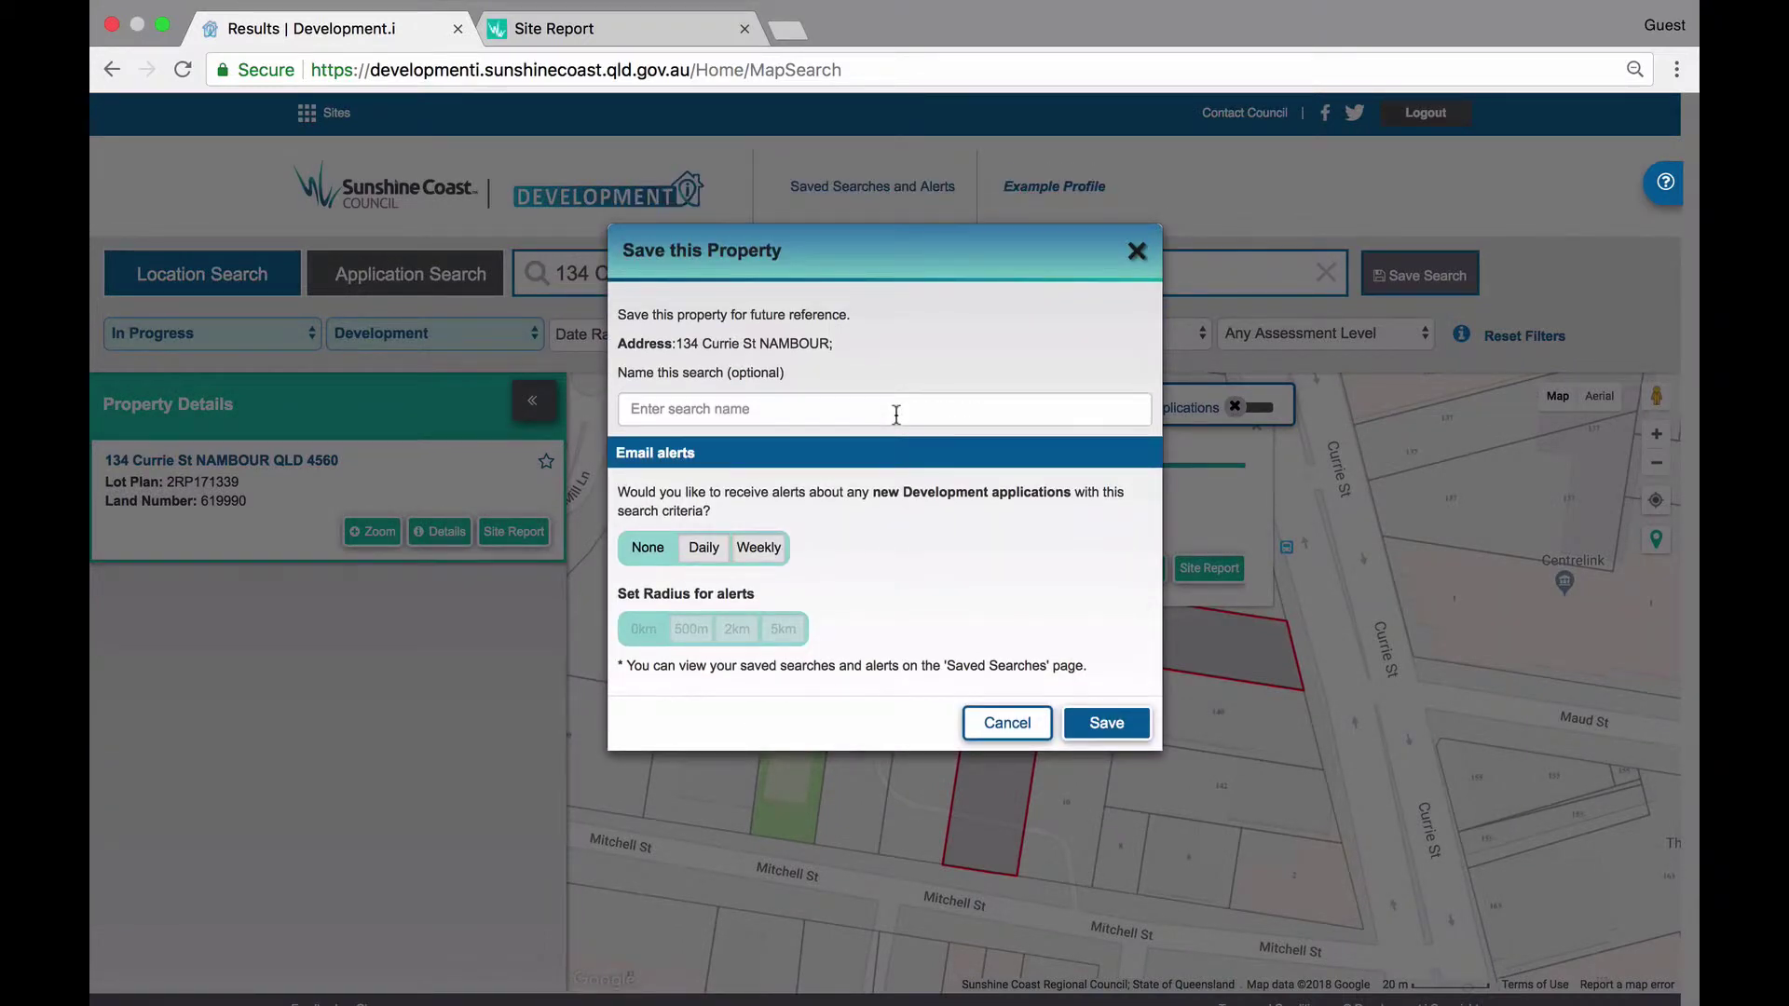
left_click(896, 415)
type("Curr")
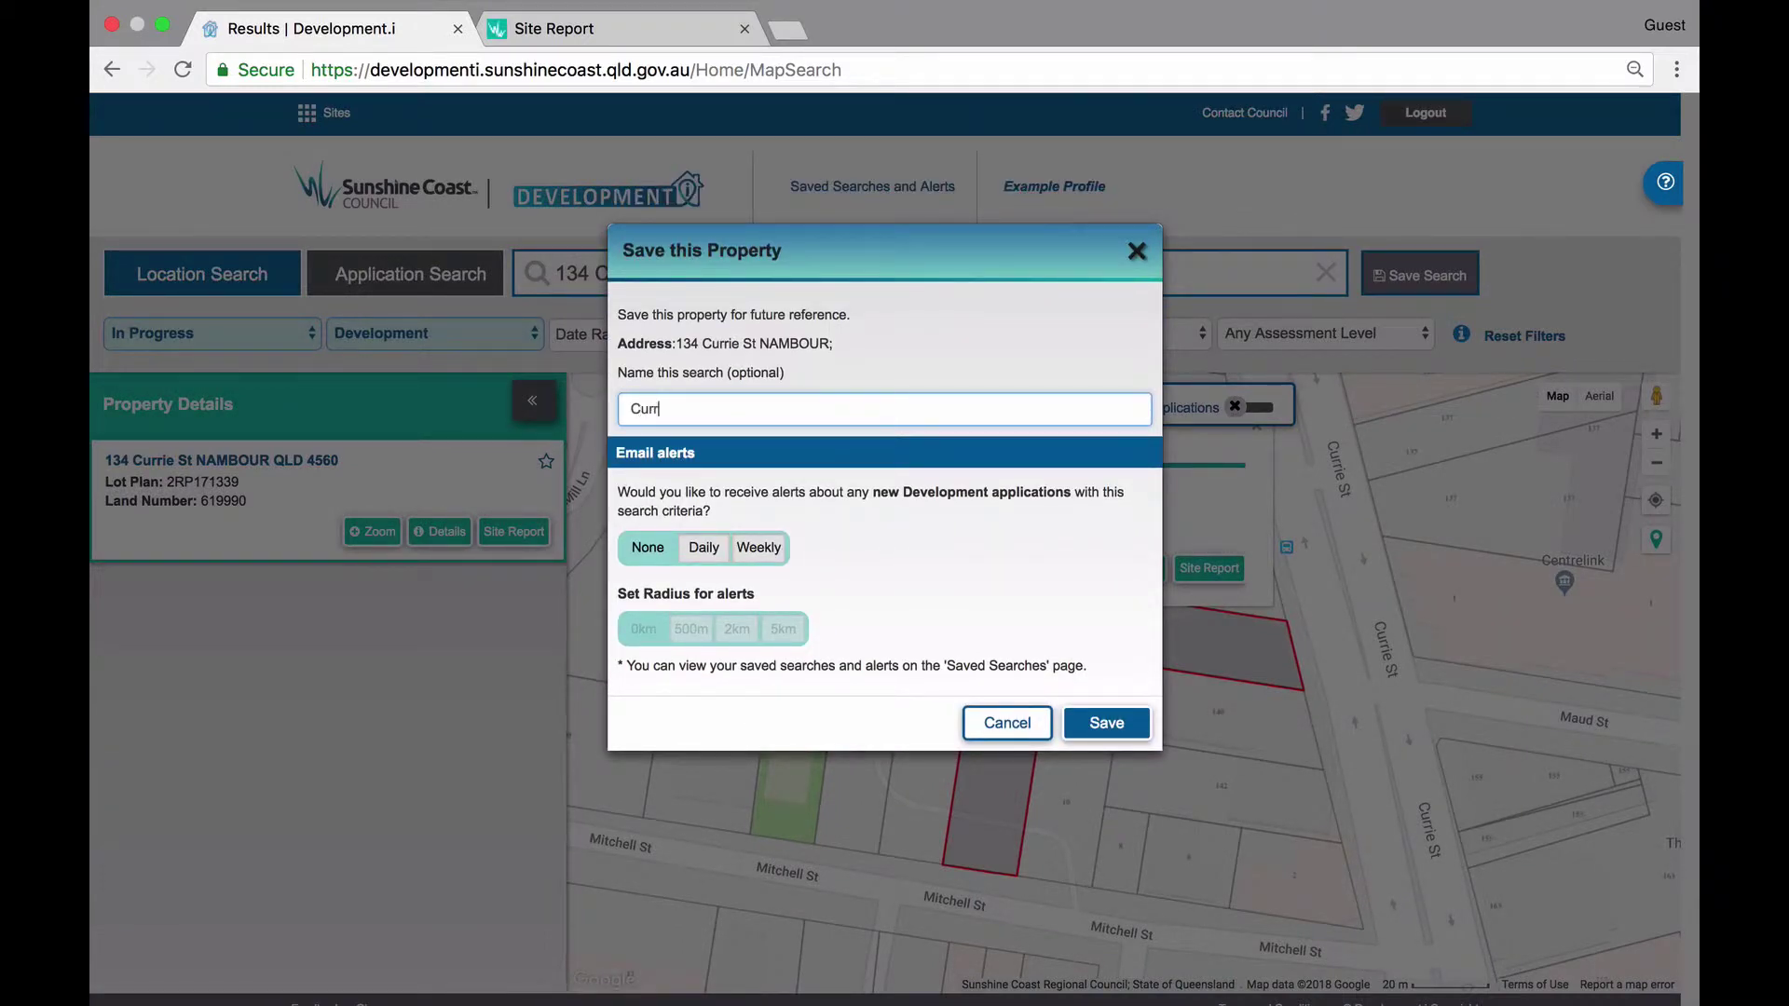
type("ie Street")
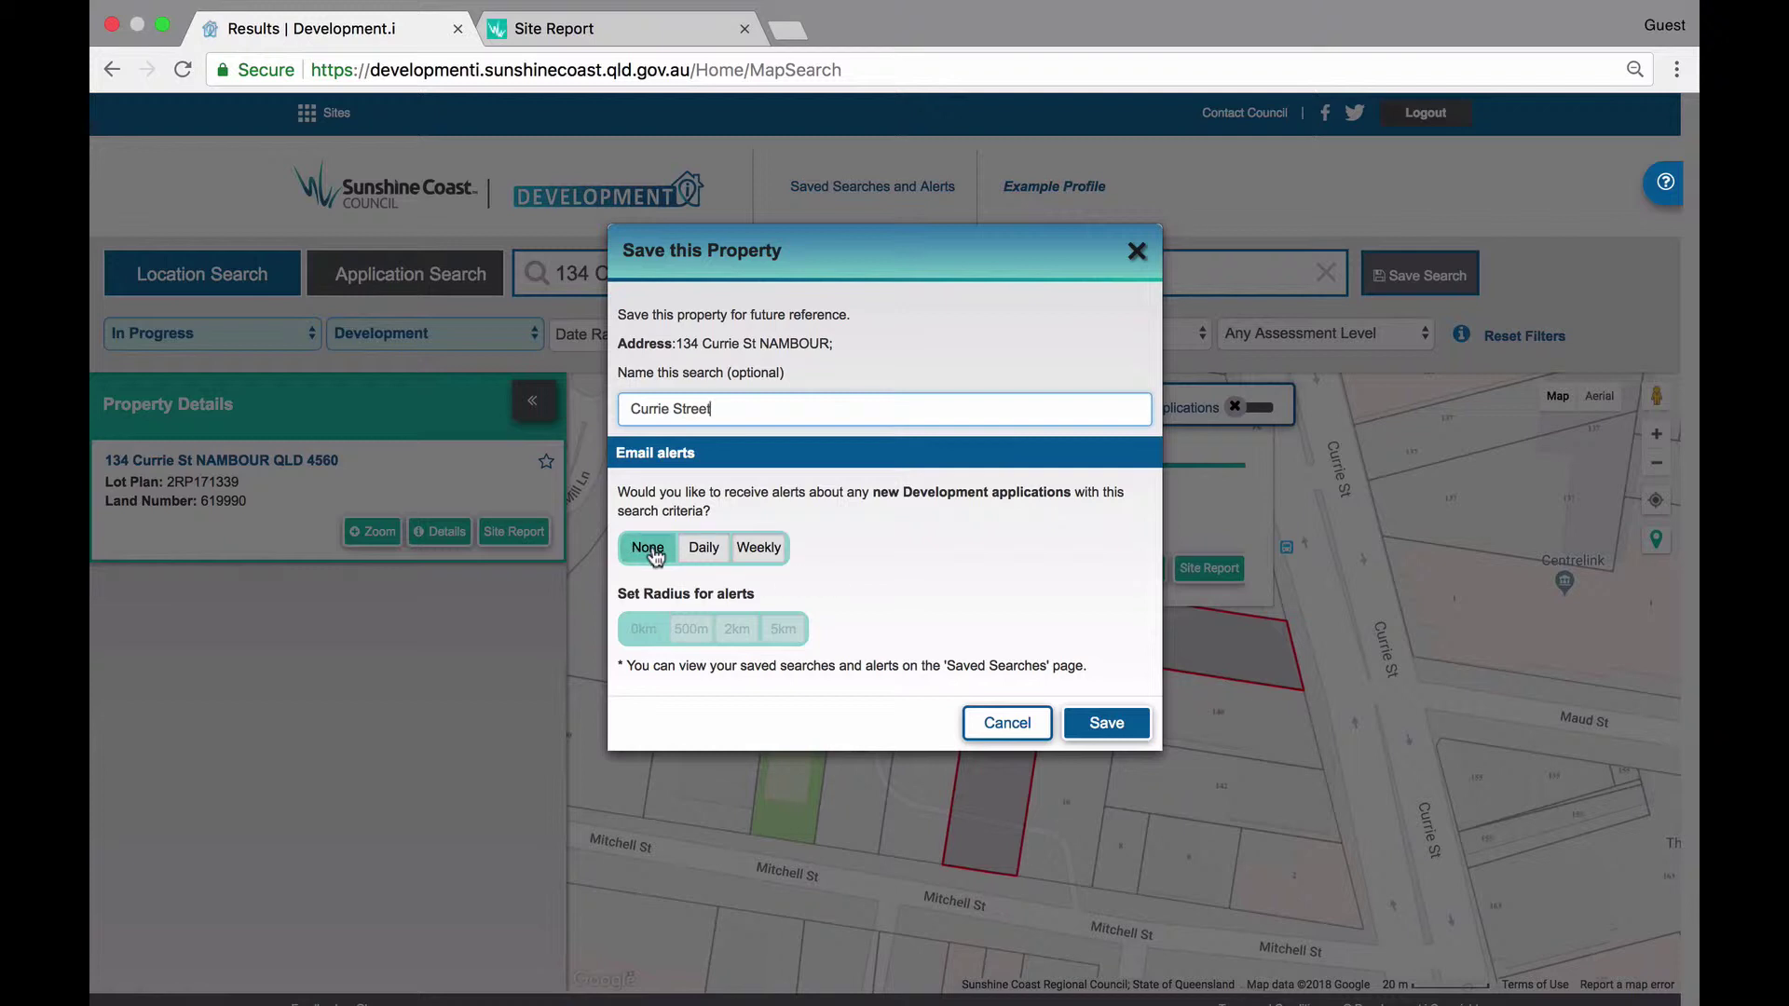
left_click(758, 550)
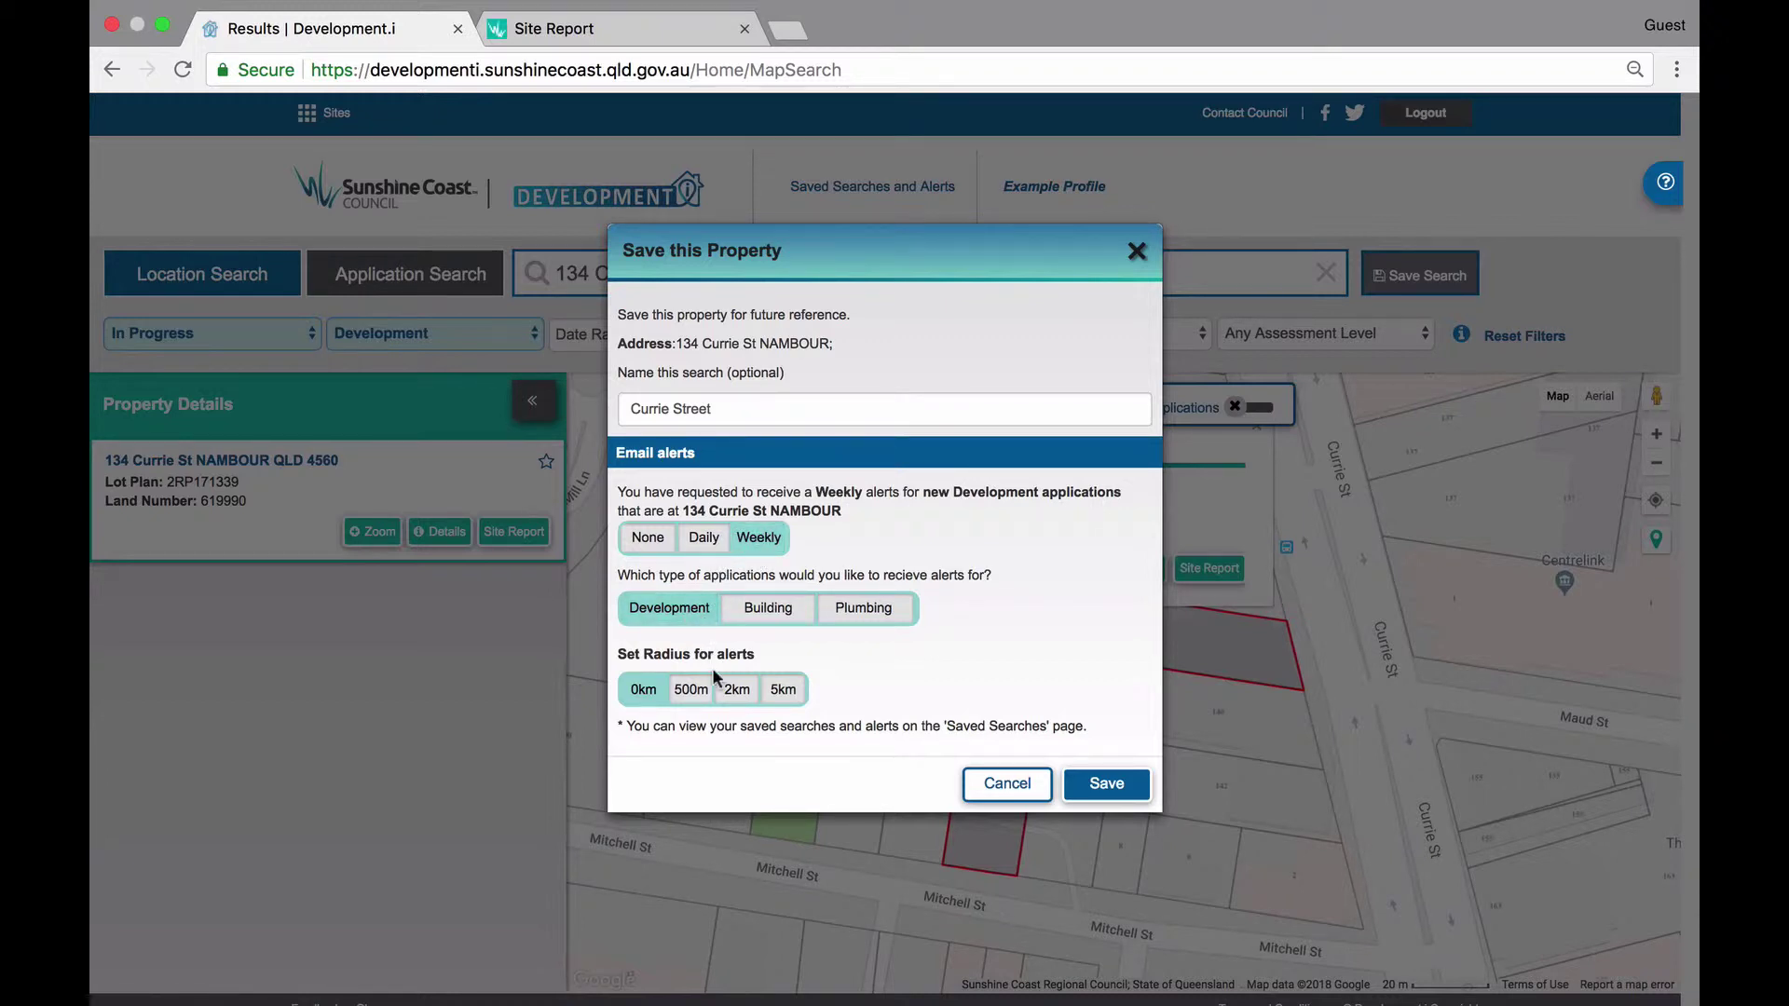
left_click(736, 692)
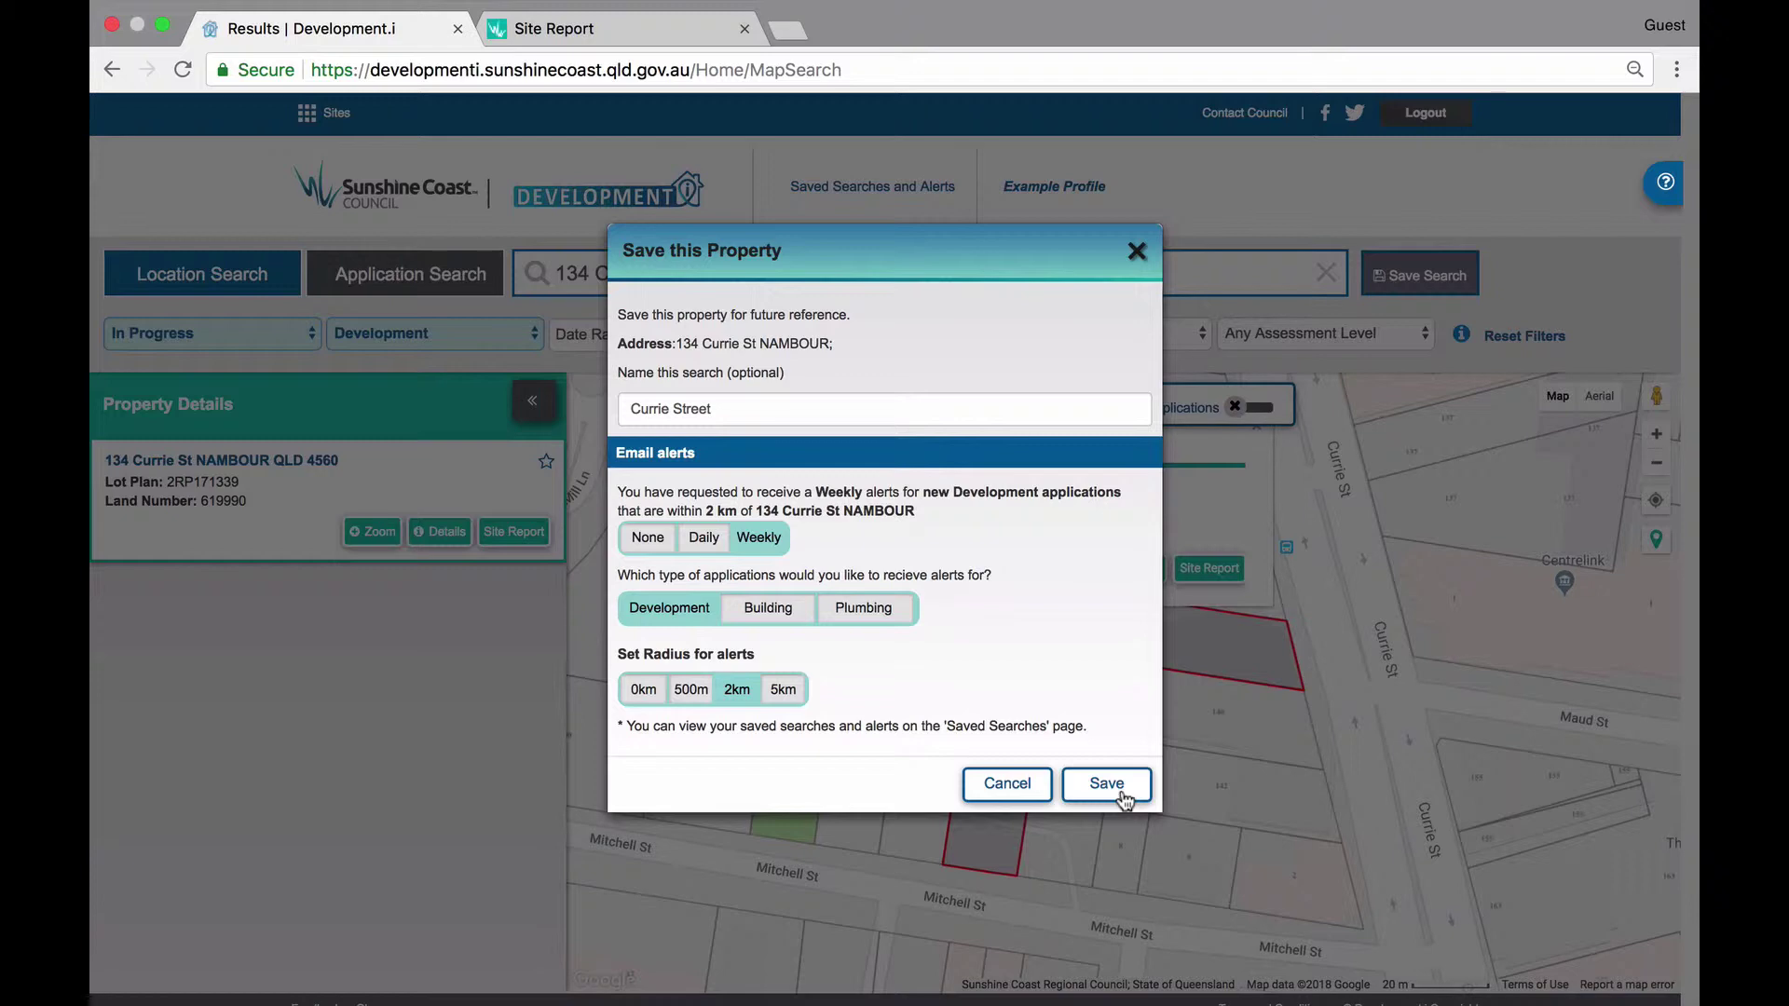
left_click(1109, 785)
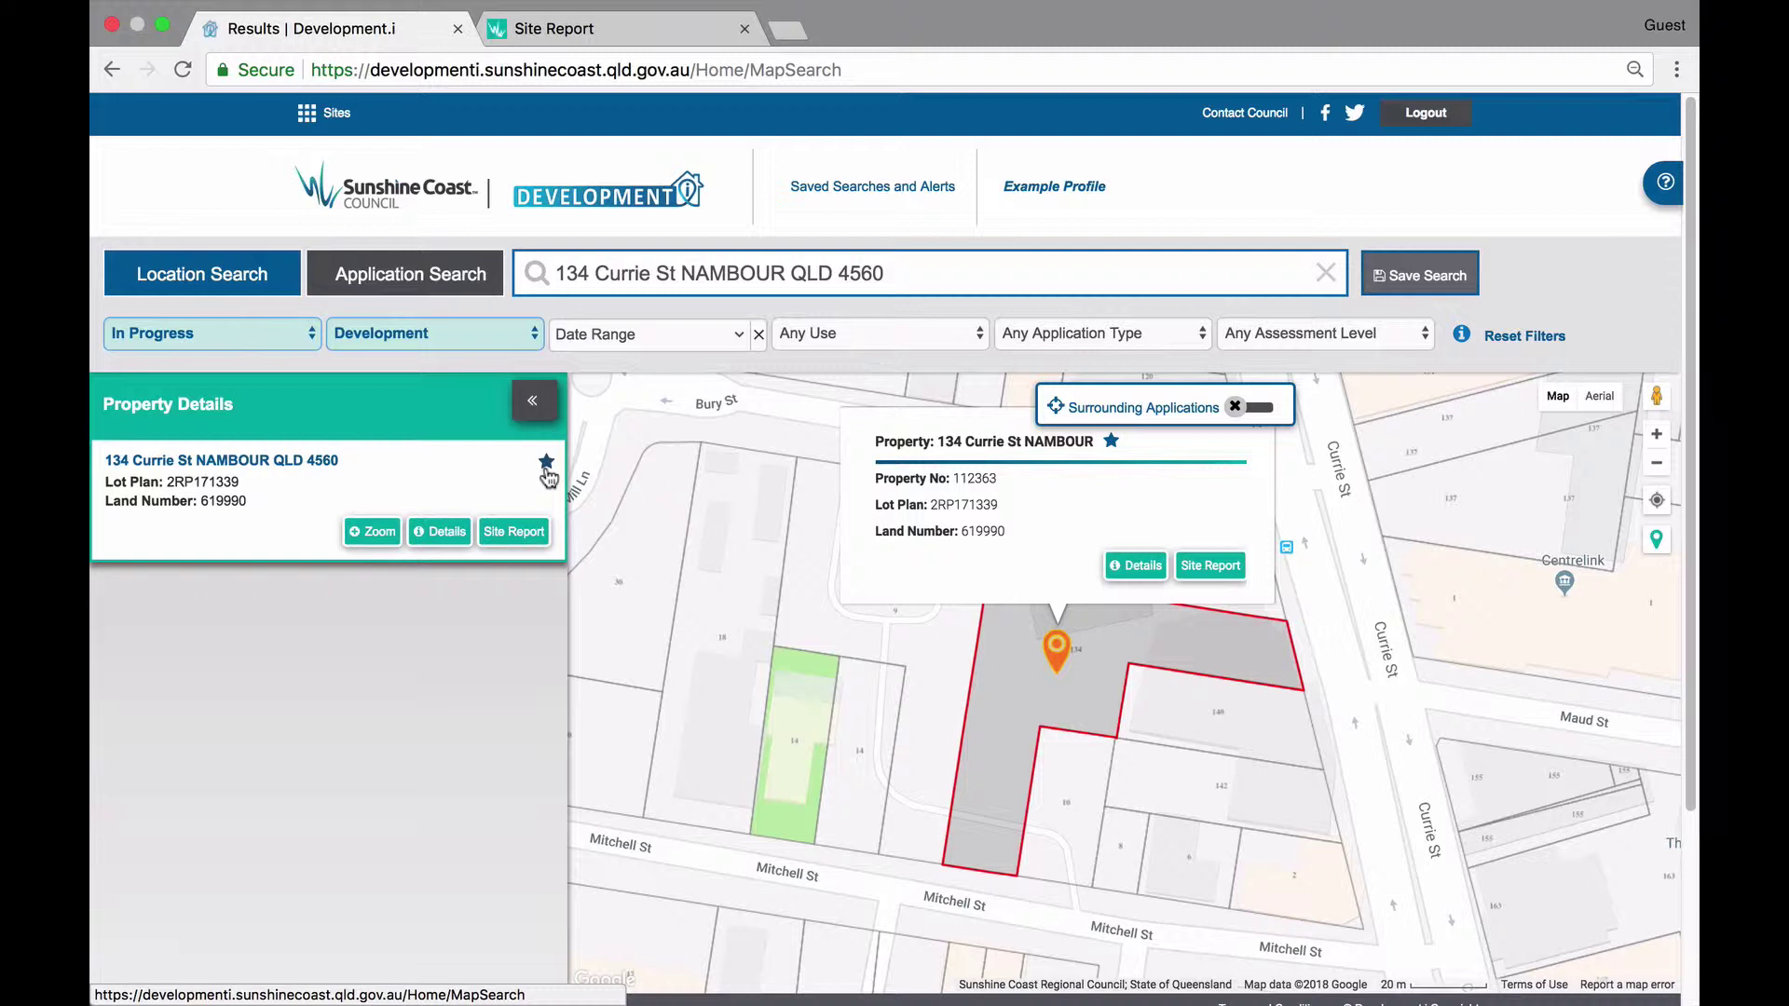
Reset the filters and look up application MCU18/0216, showing its popup on the map.
left_click(1543, 339)
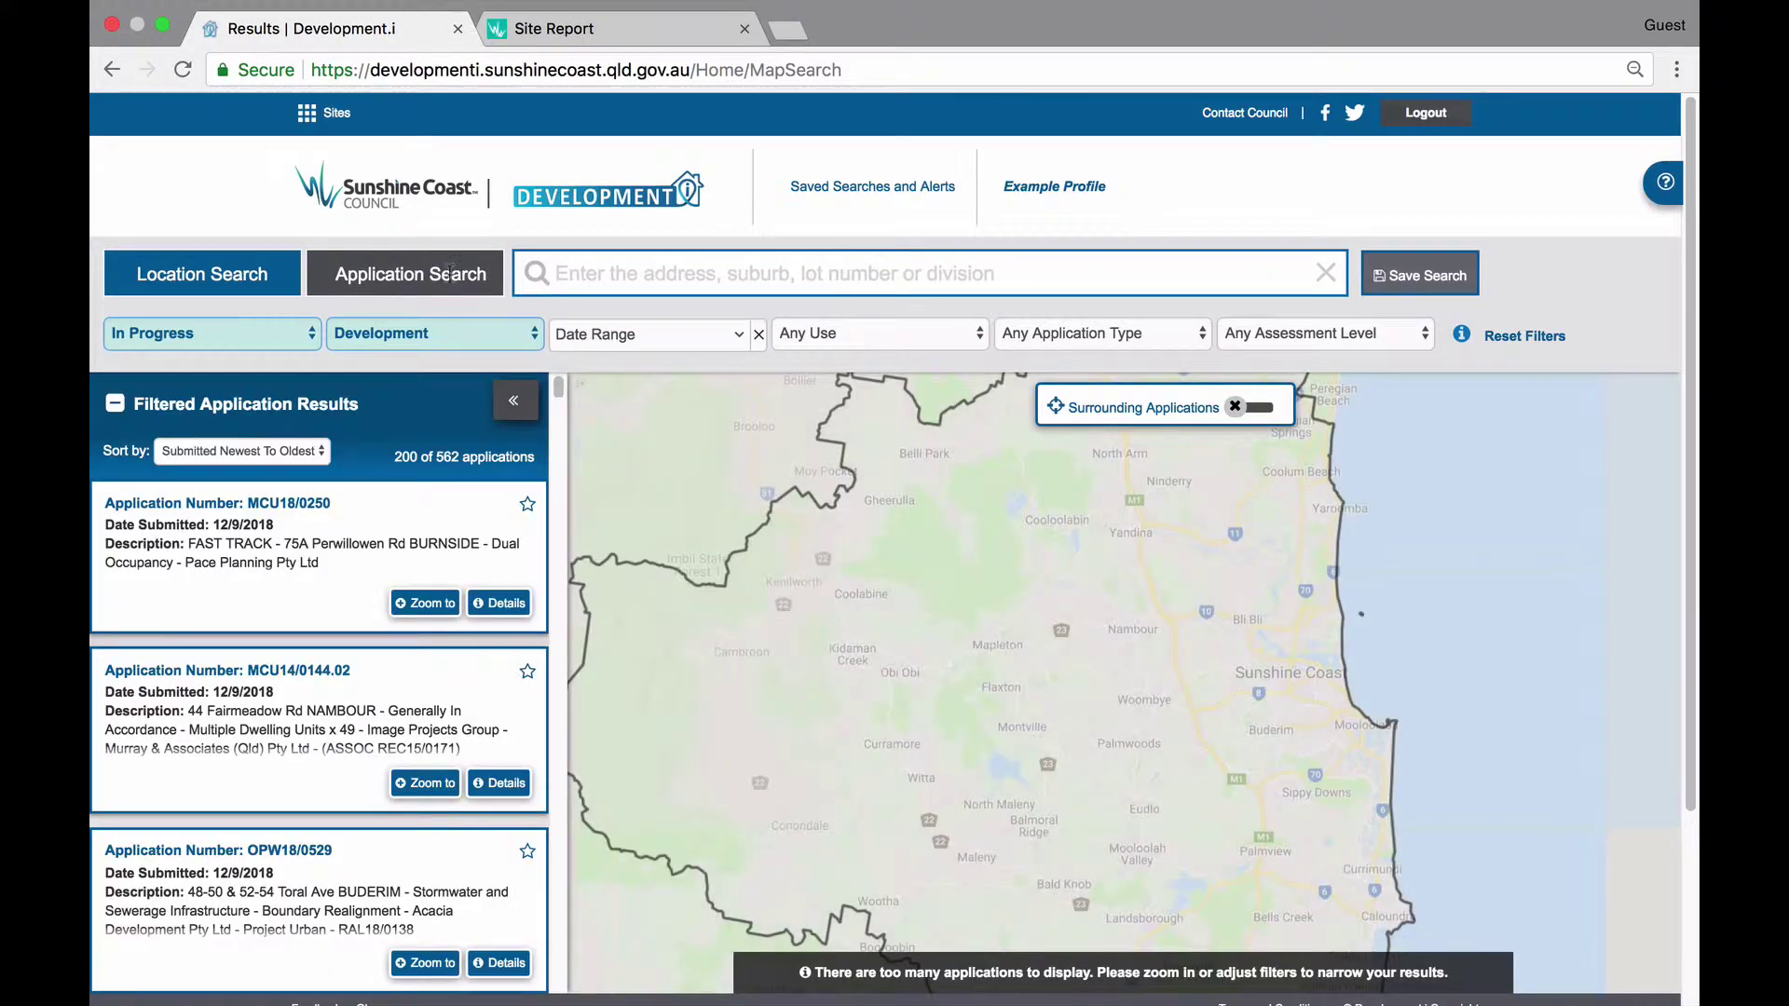
left_click(452, 283)
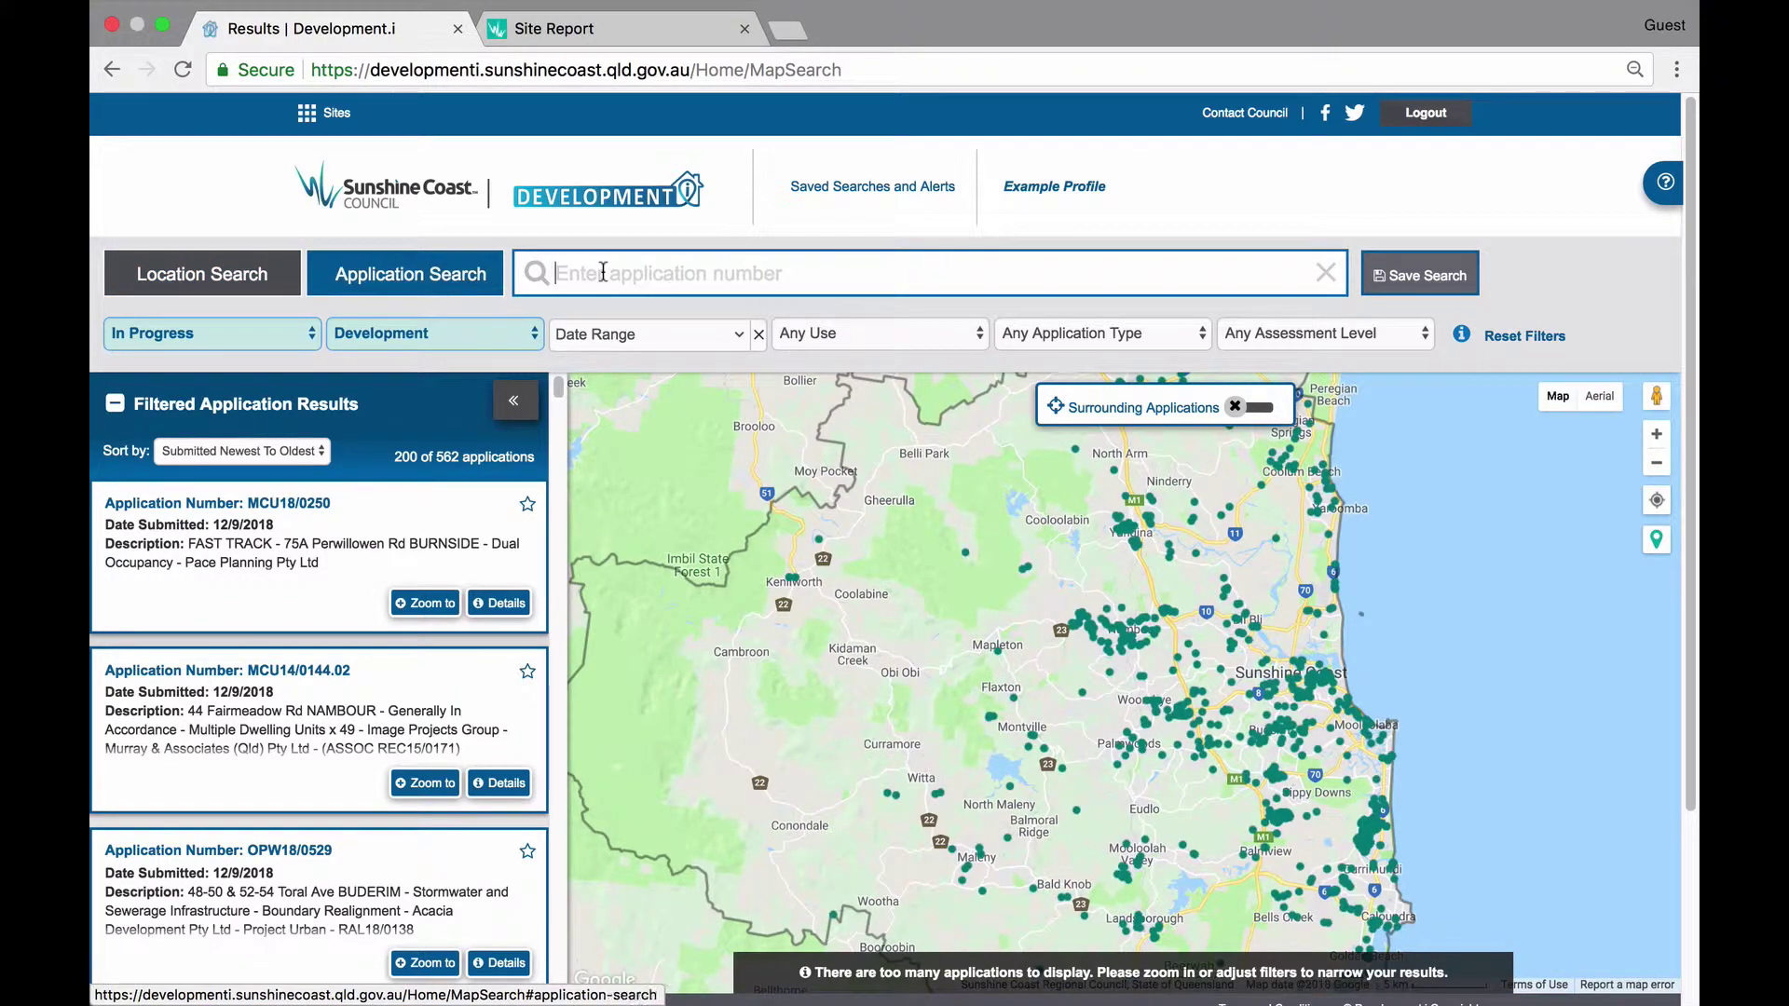
left_click(604, 271)
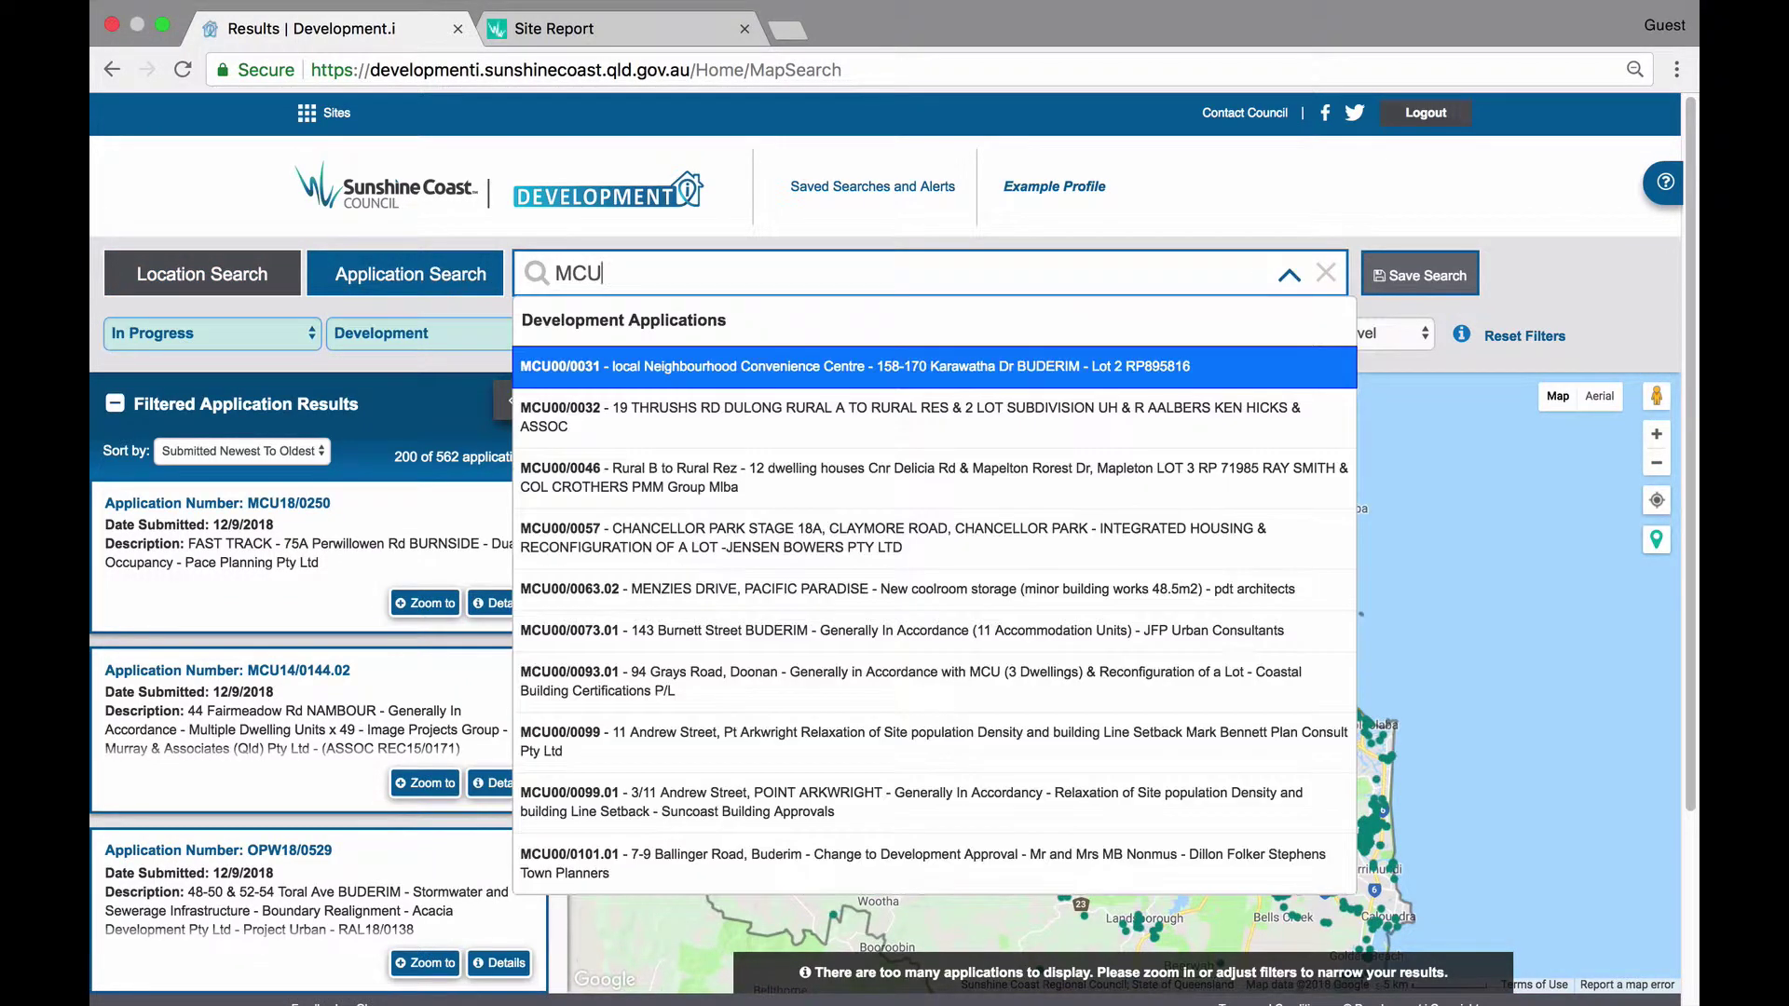
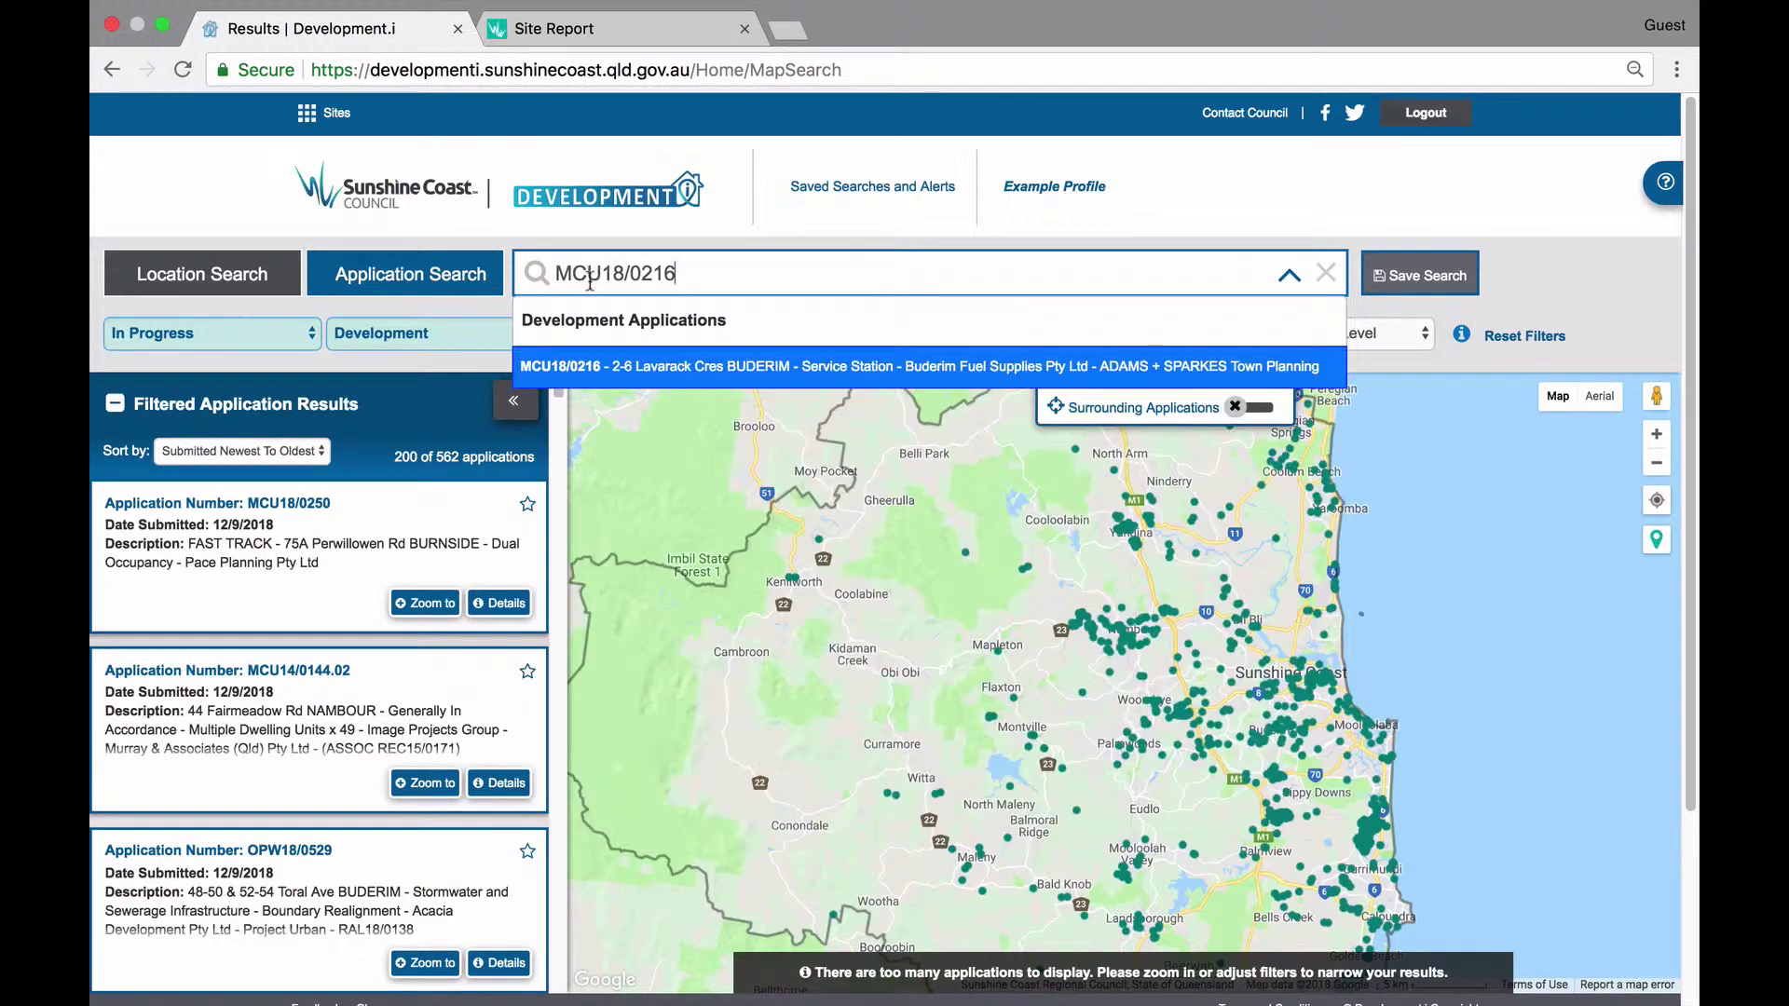
left_click(846, 365)
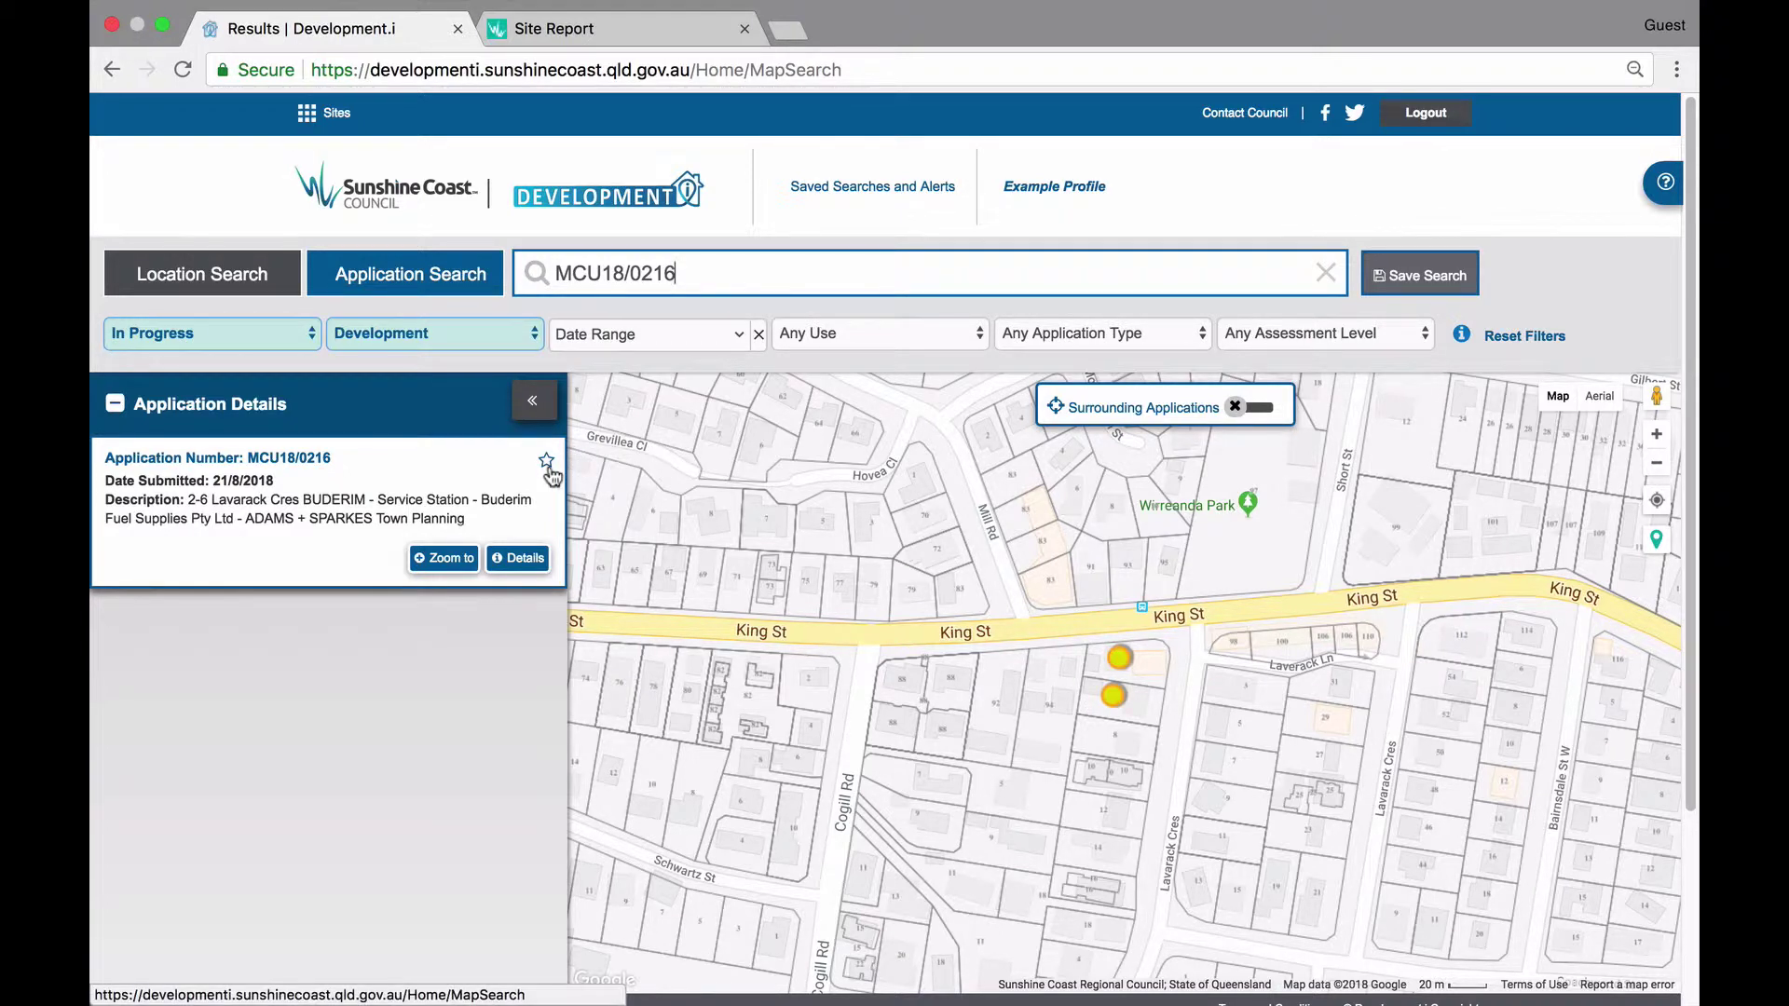
left_click(1120, 657)
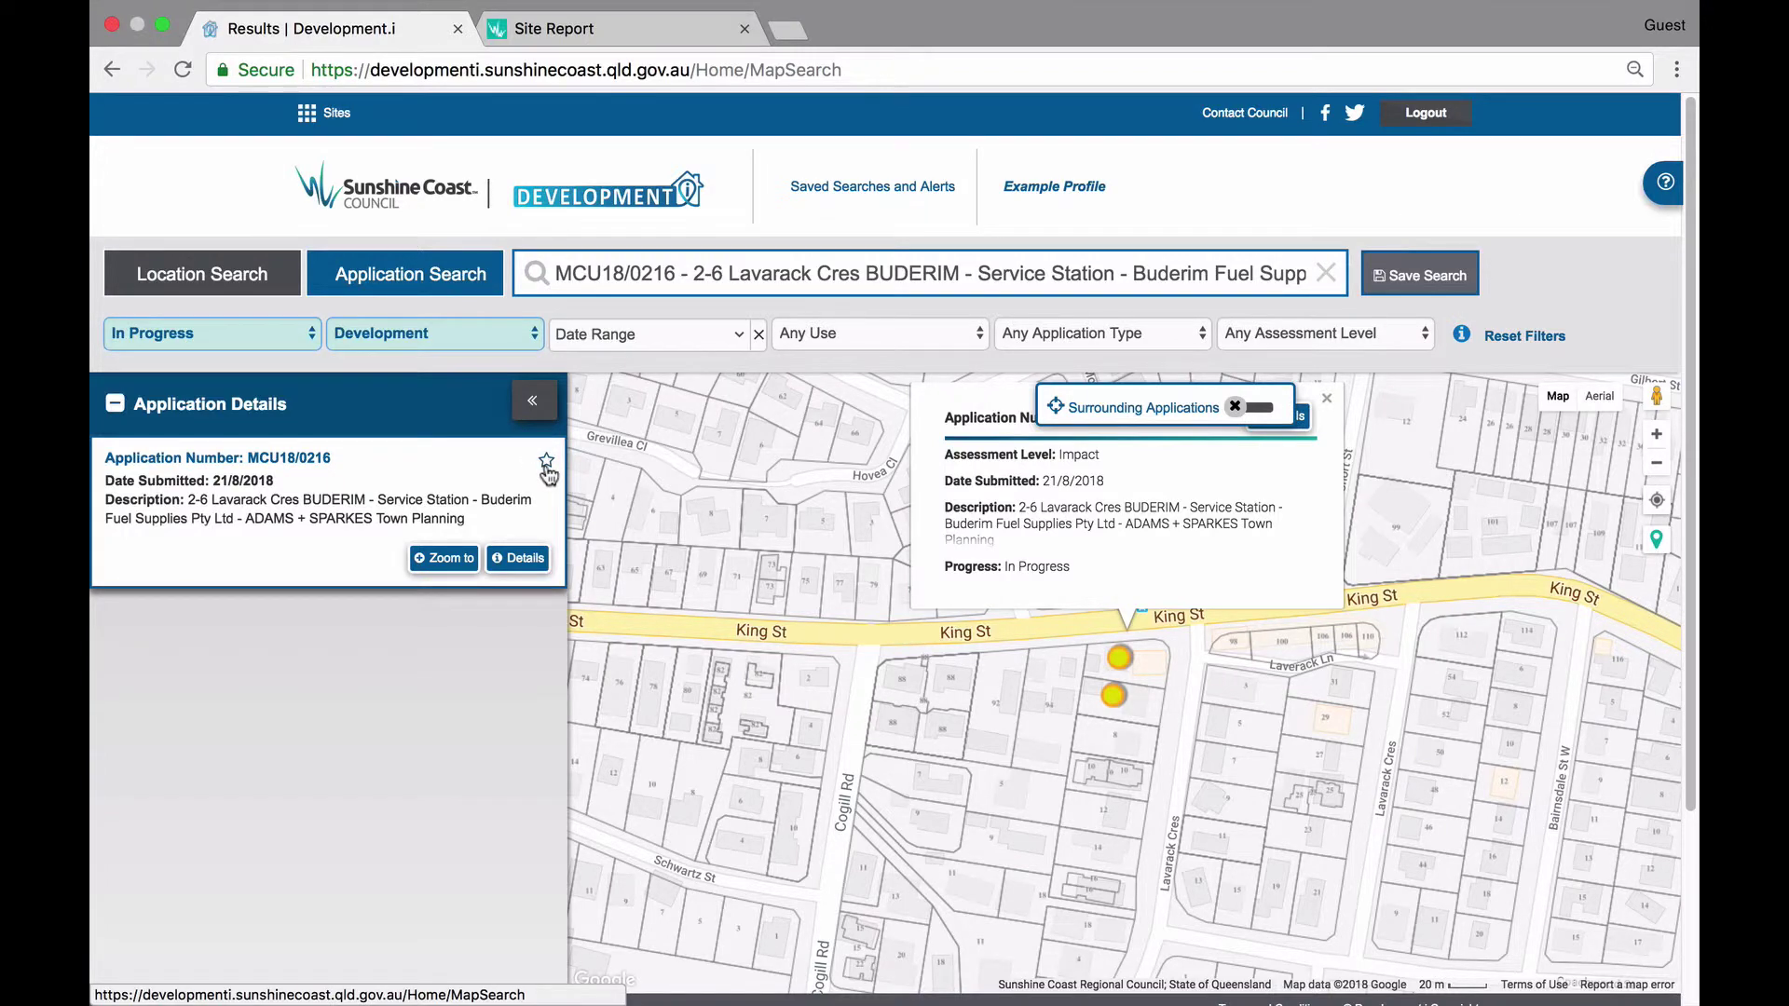
Save application MCU18/0216 under the name 'MCU18/0216' with Daily e-mail alerts.
left_click(546, 462)
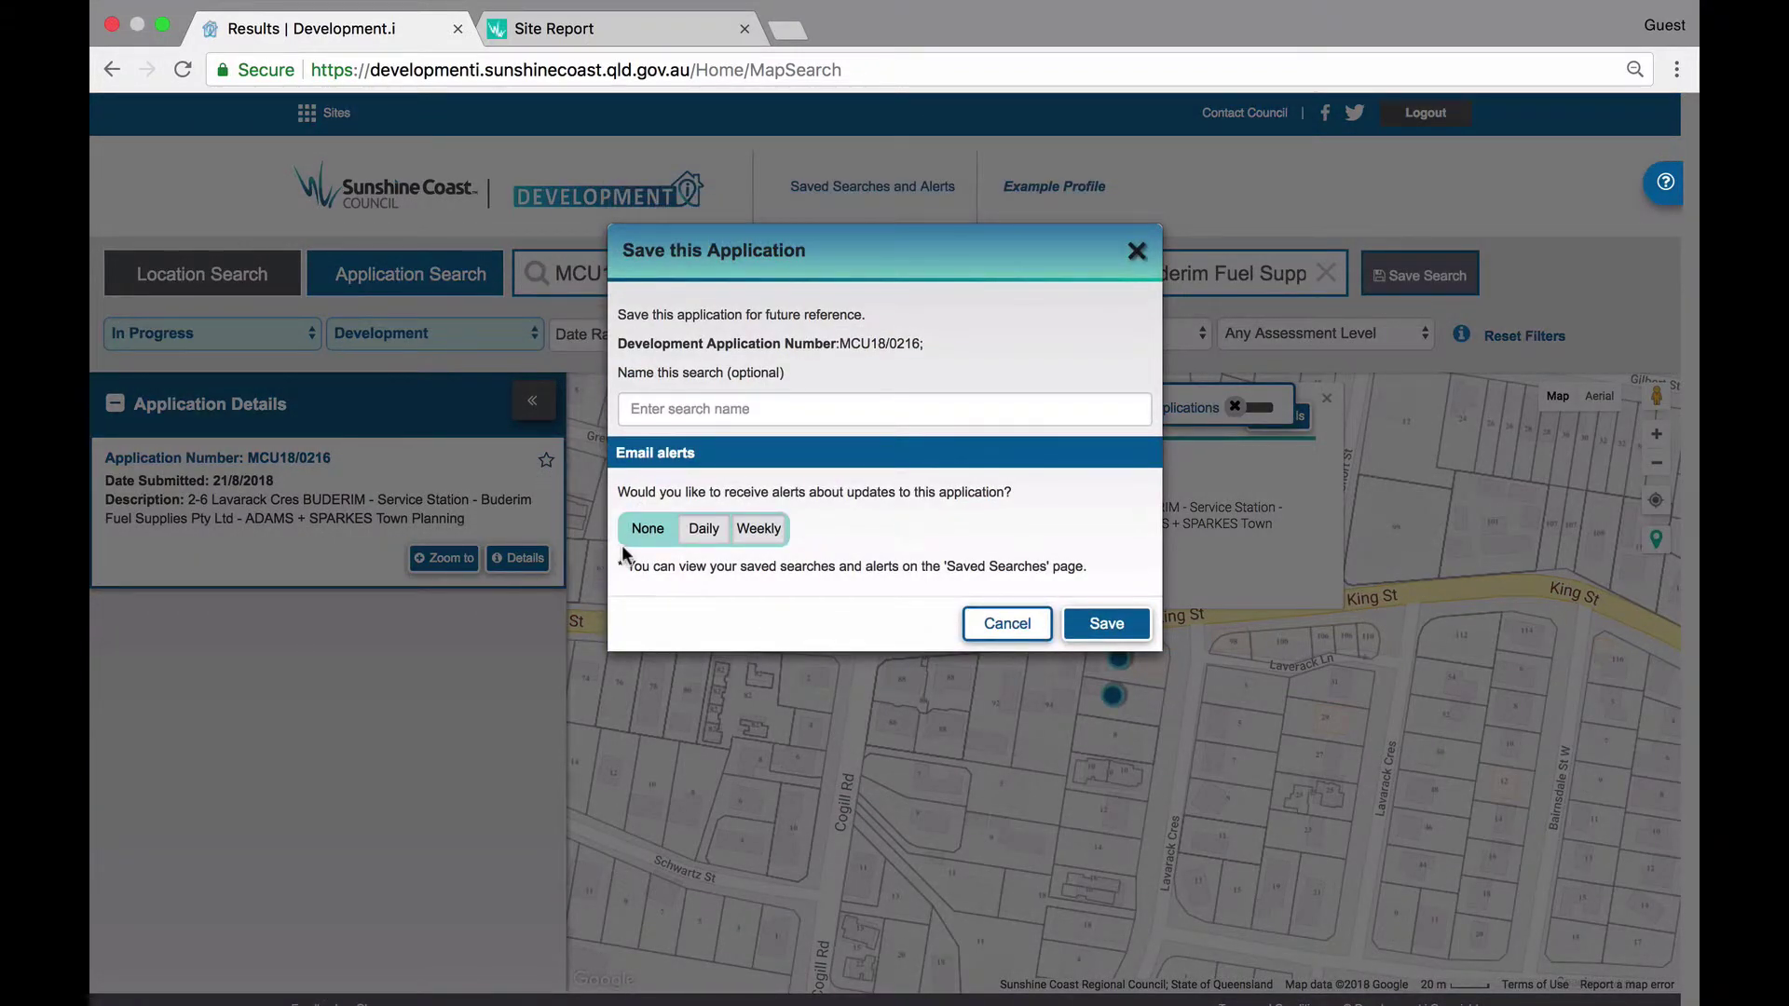
left_click(677, 410)
type("MC")
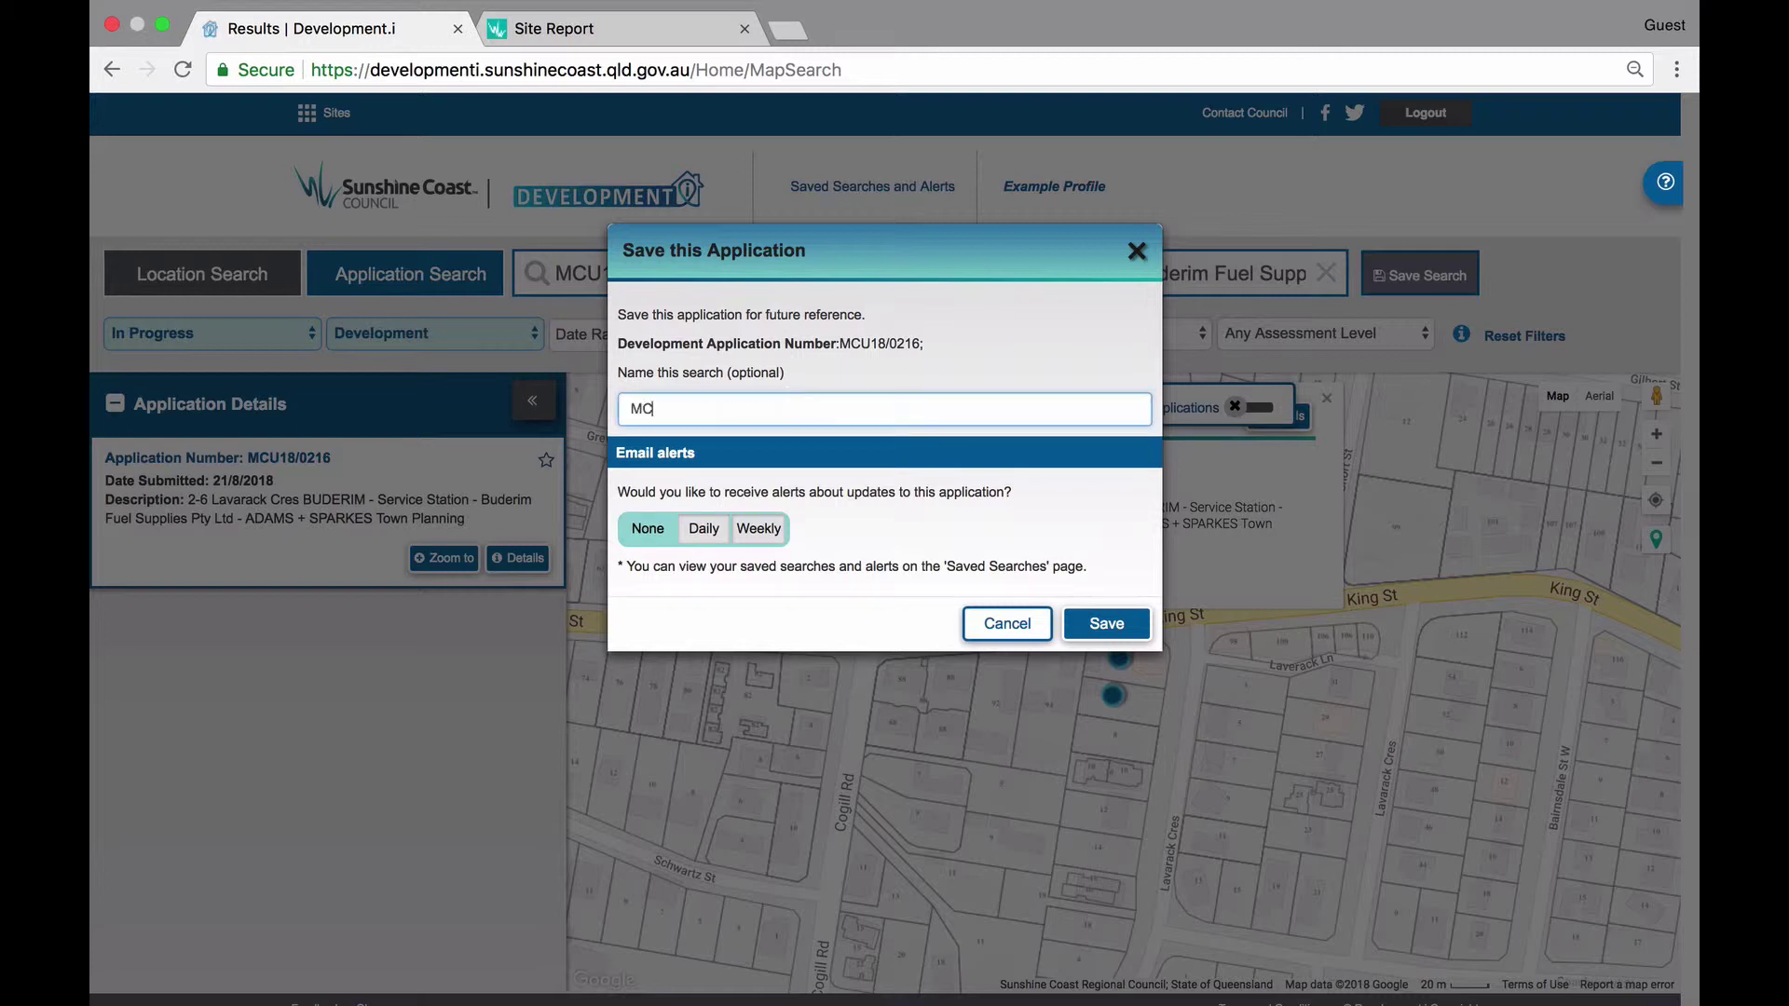
type("U18/0216")
left_click(705, 530)
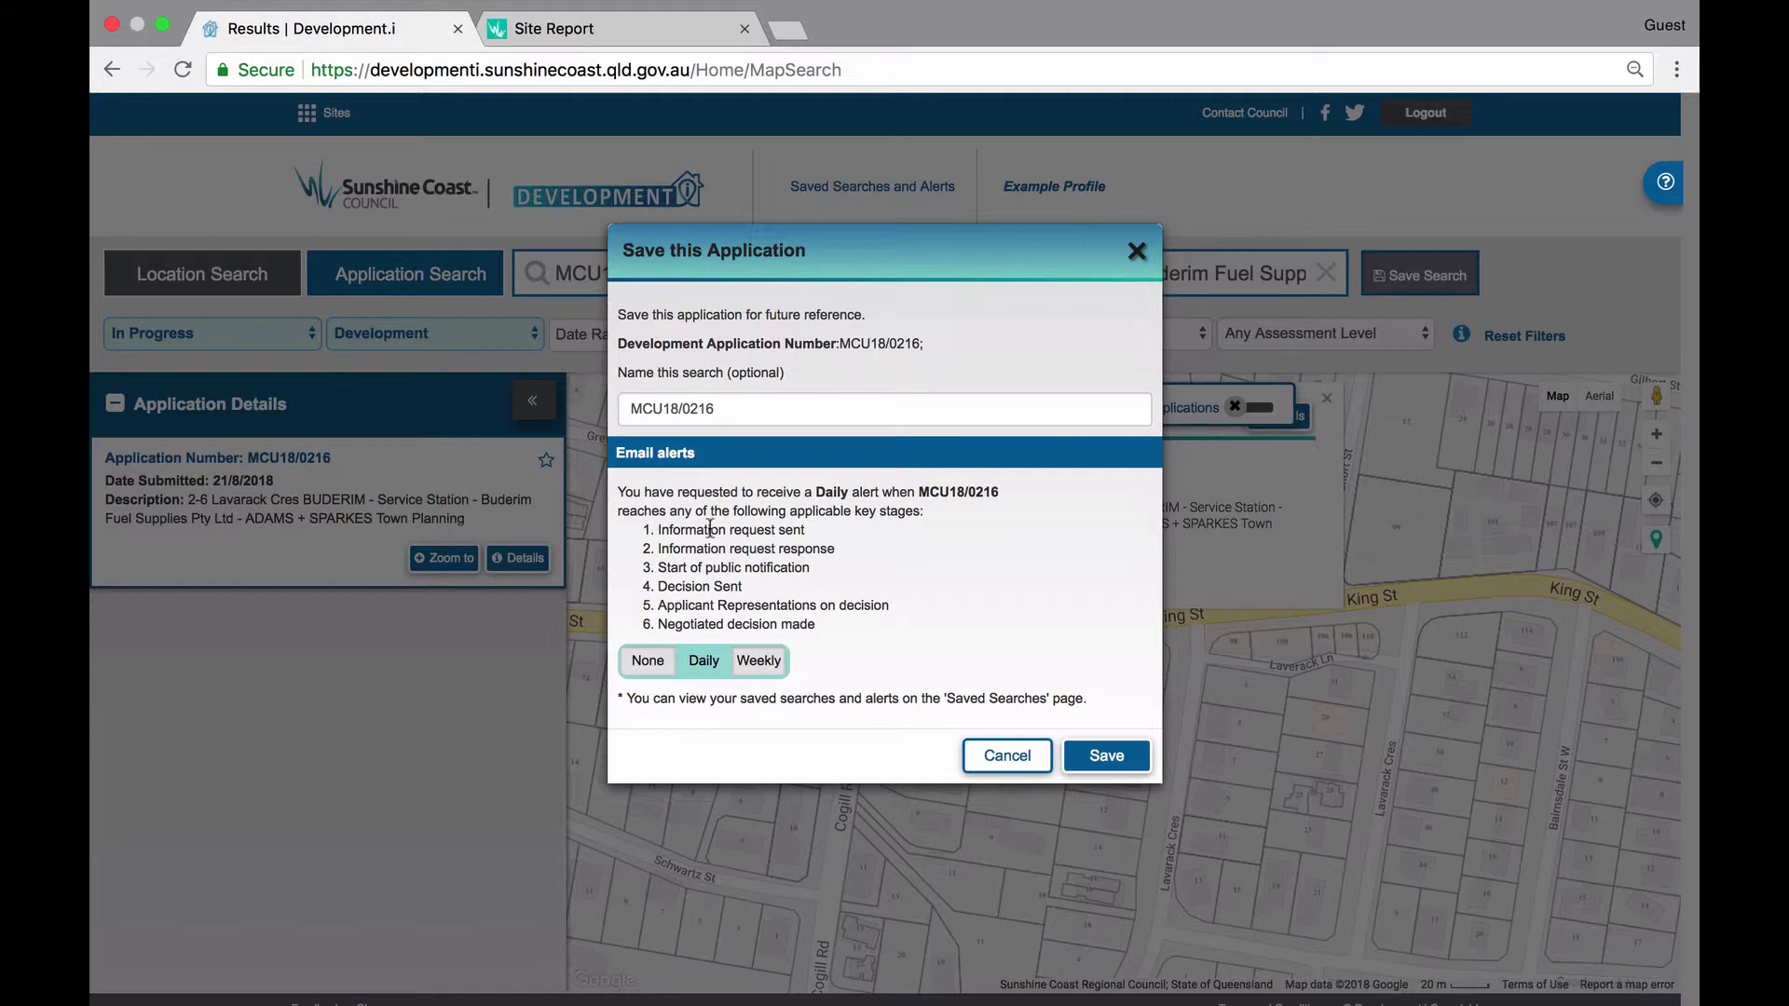
left_click(1106, 755)
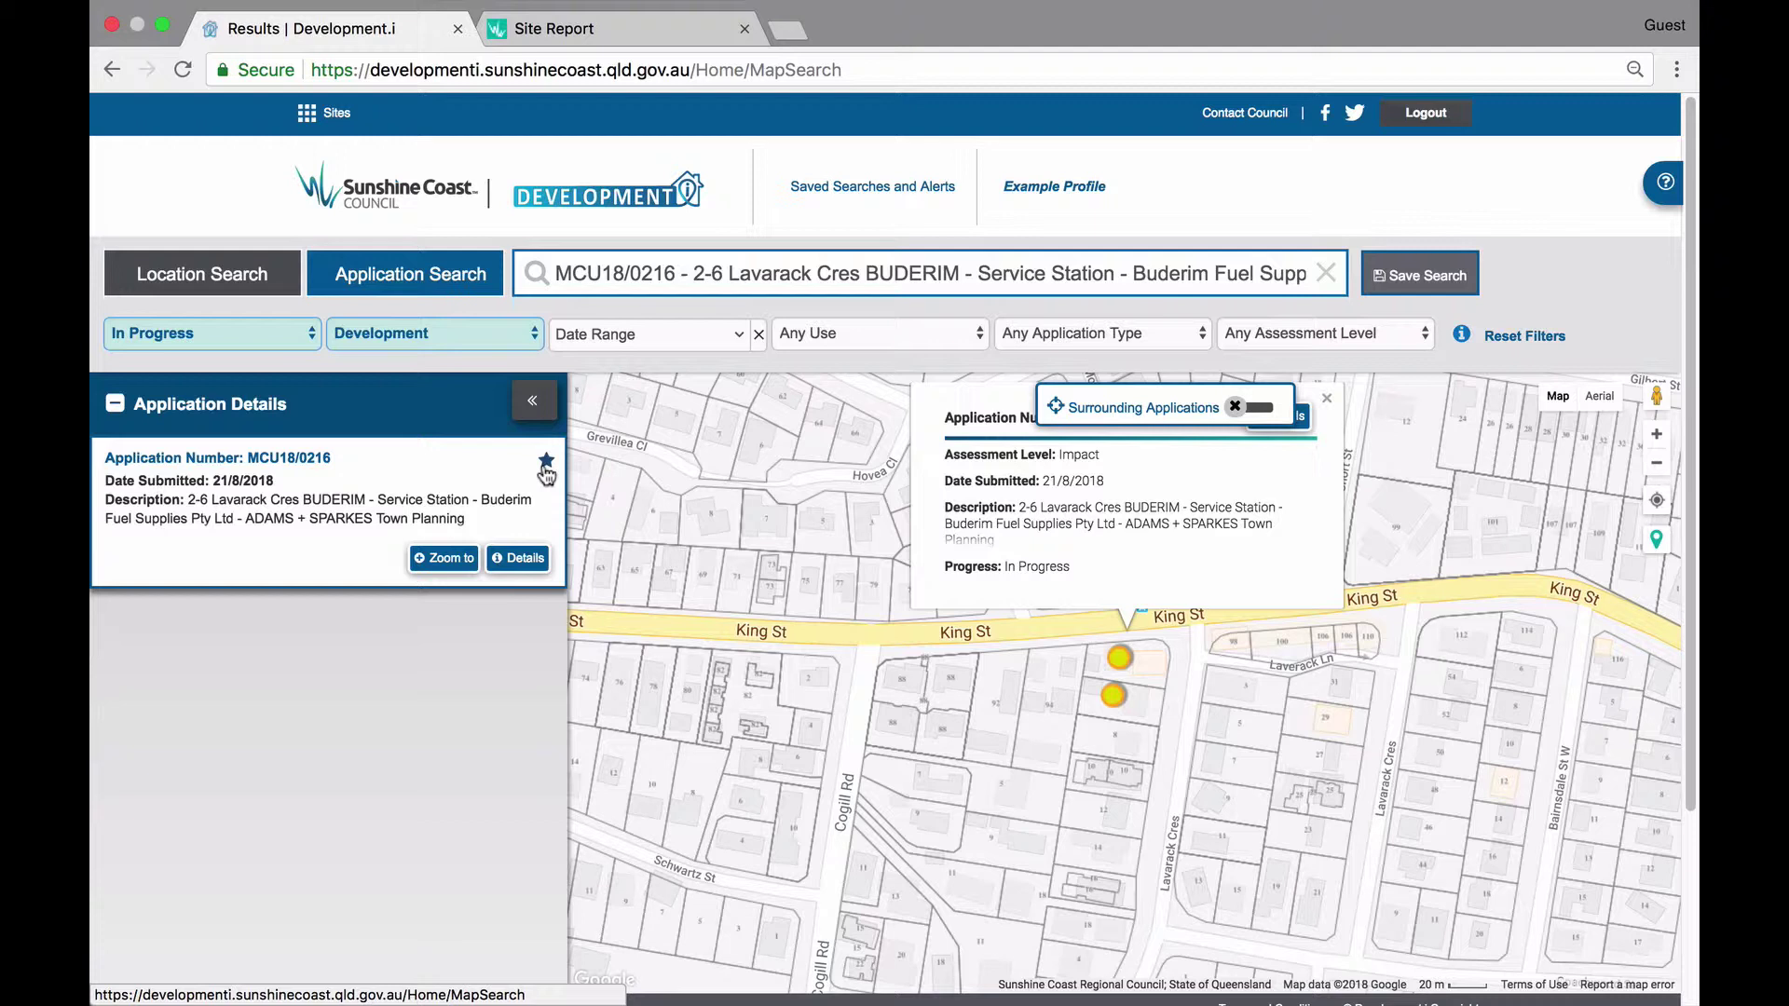
Go to Saved Searches and Alerts to list MCU18/0216, Currie Street, Decided Buderim and In Progress.
left_click(873, 191)
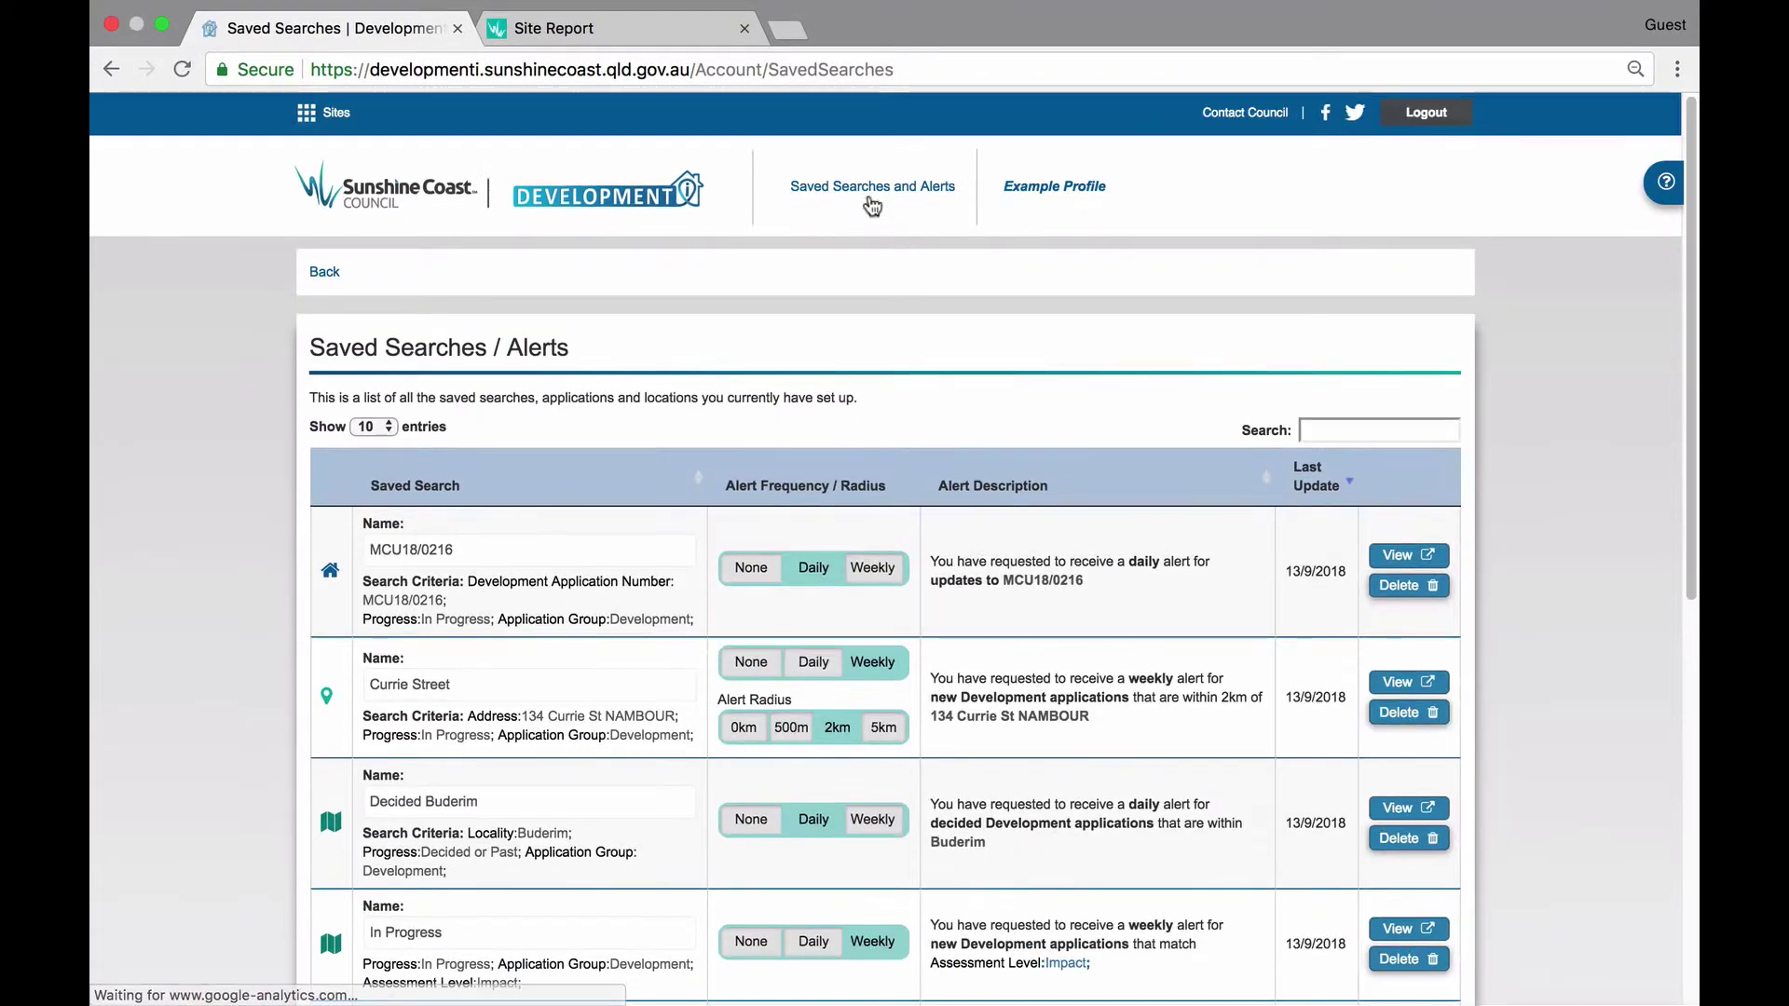